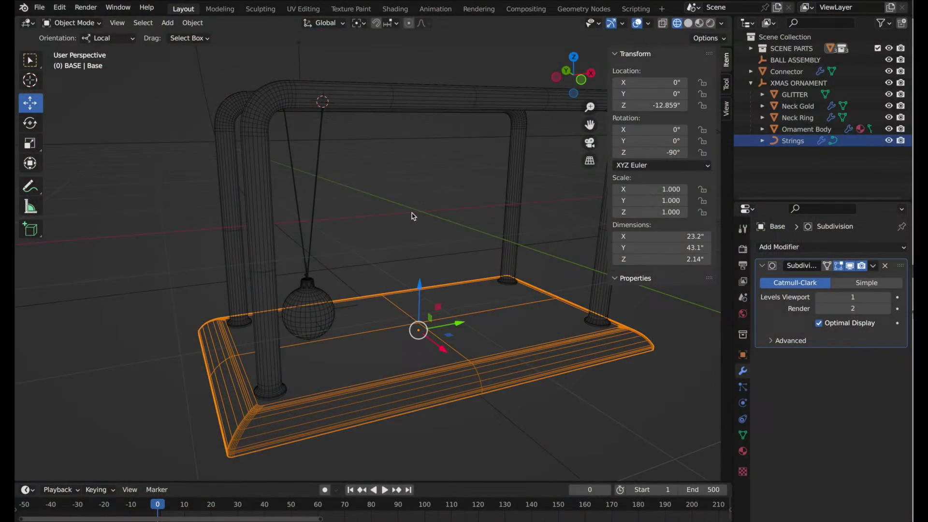
Inspect the BALL ASSEMBLY and Connector objects, framing and orbiting around the Connector
{"action": "middle_click_drag", "start_coordinate": [414, 217], "coordinate": [460, 207], "text": "shift"}
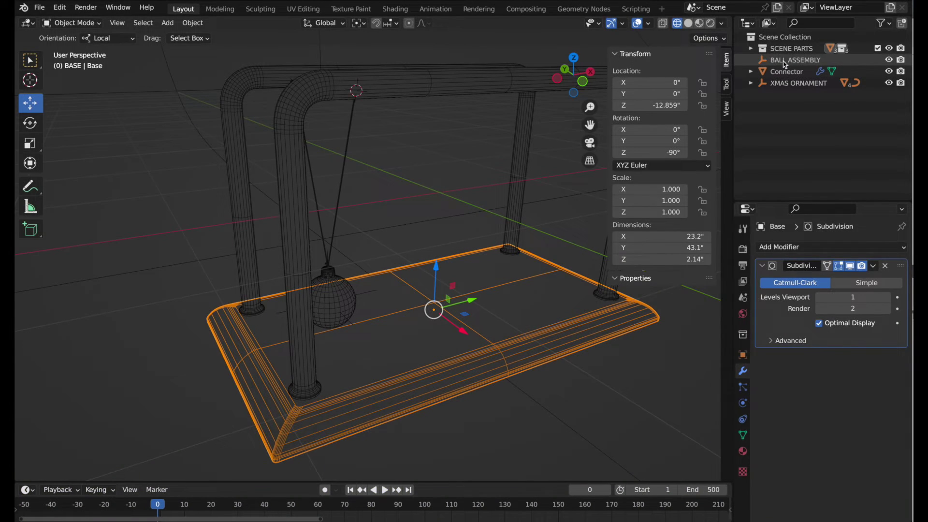
{"action": "left_click", "coordinate": [786, 61]}
{"action": "middle_click_drag", "start_coordinate": [358, 245], "coordinate": [337, 186]}
{"action": "scroll", "coordinate": [336, 186], "scroll_direction": "up", "scroll_amount": 3}
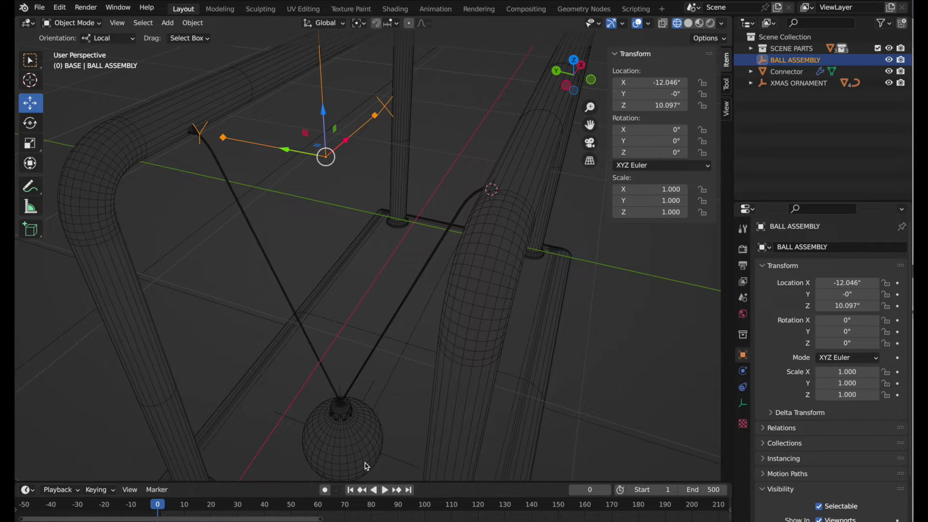
{"action": "middle_click_drag", "start_coordinate": [367, 465], "coordinate": [368, 325]}
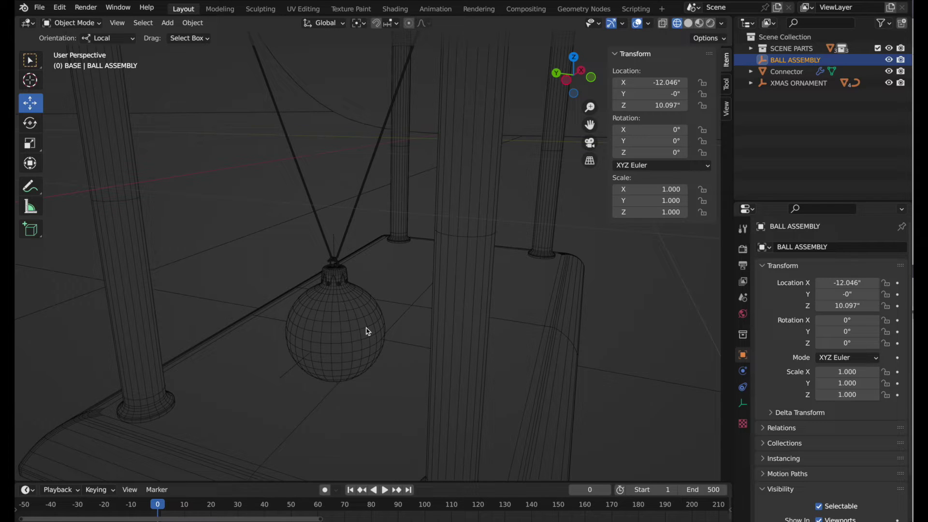
{"action": "left_click", "coordinate": [784, 71]}
{"action": "key", "text": "KP_Decimal"}
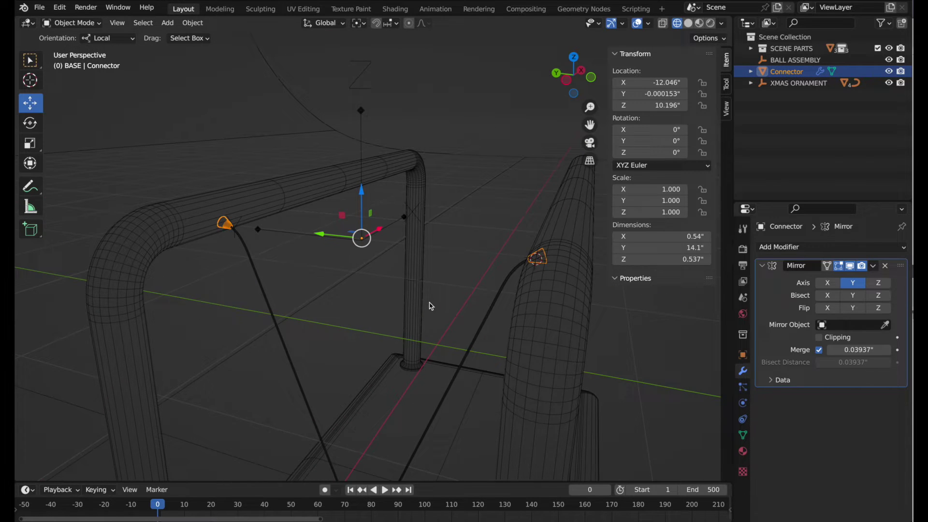
{"action": "scroll", "coordinate": [310, 271], "scroll_direction": "up", "scroll_amount": 3}
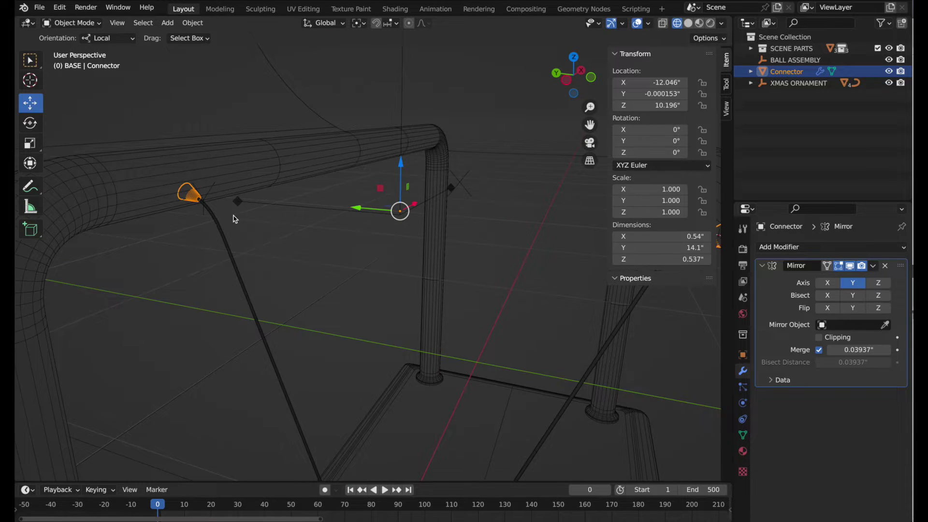
{"action": "middle_click_drag", "start_coordinate": [233, 216], "coordinate": [249, 217]}
{"action": "middle_click_drag", "start_coordinate": [349, 251], "coordinate": [455, 261]}
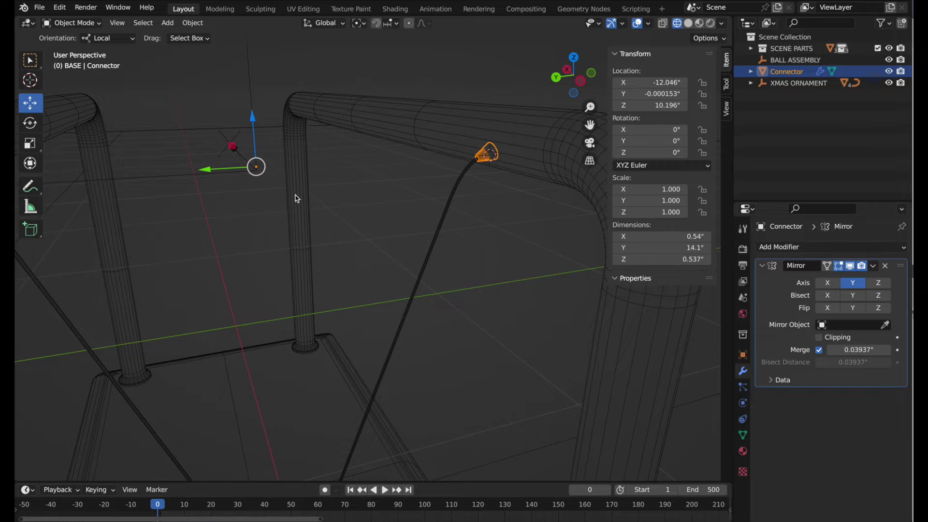
Reselect BALL ASSEMBLY, check the XMAS ORNAMENT, and orbit until the stand faces forward
{"action": "left_click", "coordinate": [183, 114]}
{"action": "scroll", "coordinate": [239, 180], "scroll_direction": "left", "scroll_amount": 6, "text": "ctrl"}
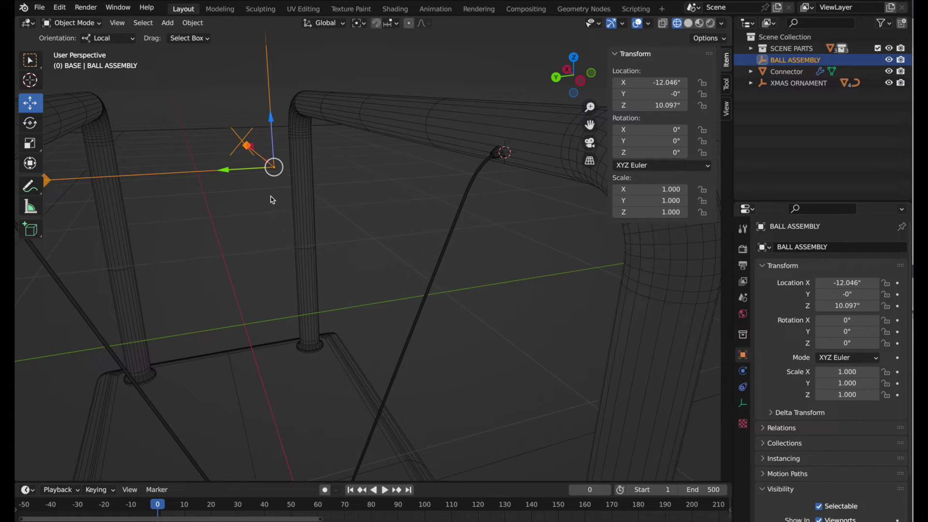
{"action": "scroll", "coordinate": [302, 195], "scroll_direction": "left", "scroll_amount": 1, "text": "ctrl"}
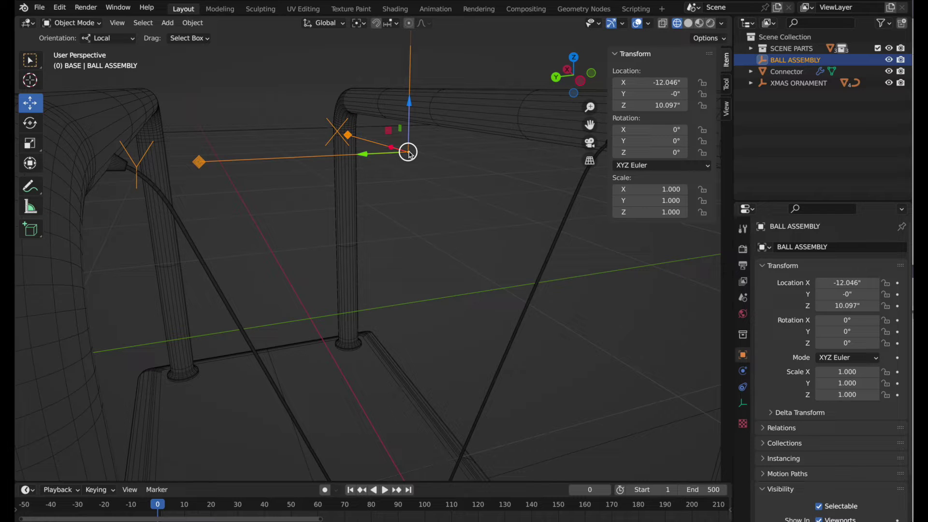
{"action": "left_click", "coordinate": [783, 87]}
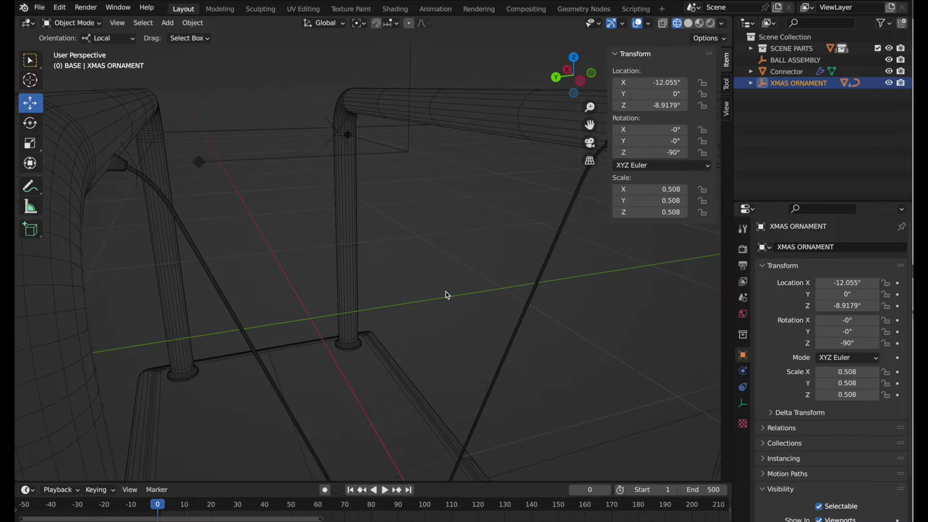
{"action": "middle_click_drag", "start_coordinate": [447, 295], "coordinate": [399, 261]}
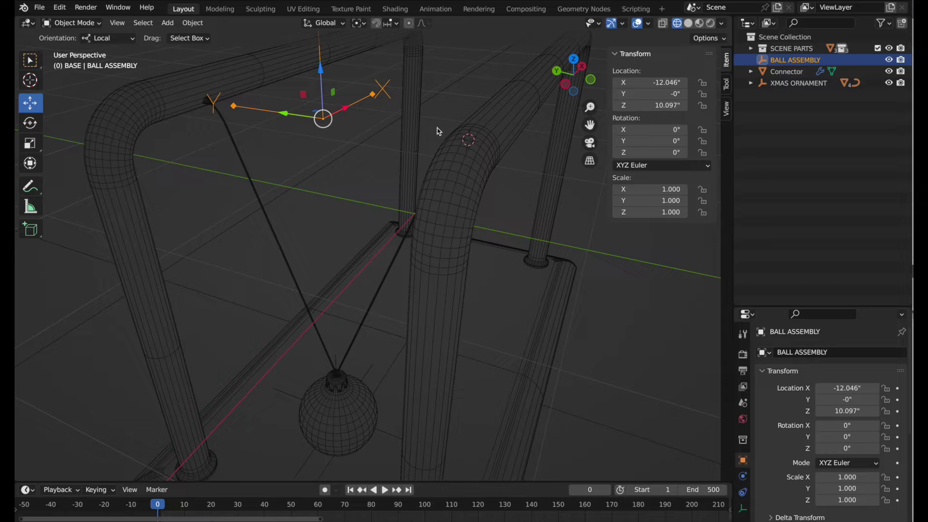
{"action": "middle_click_drag", "start_coordinate": [325, 215], "coordinate": [376, 208]}
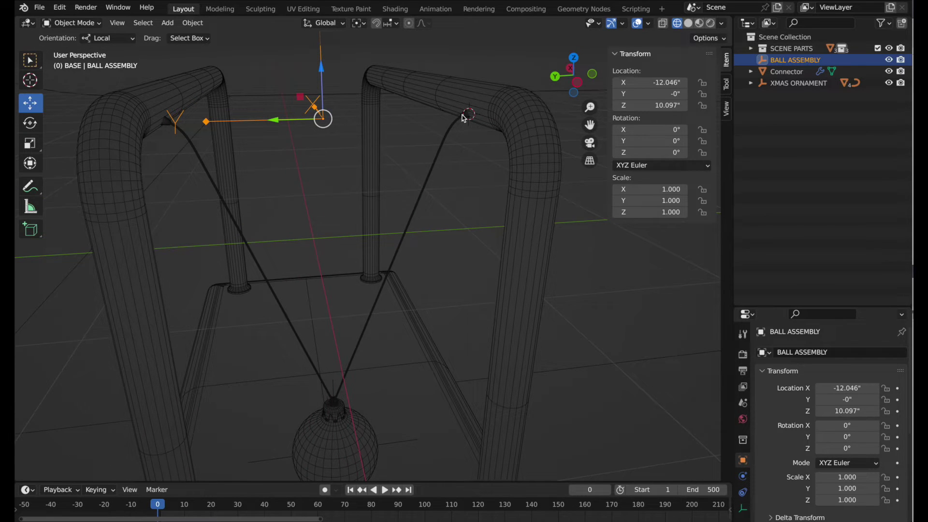
{"action": "middle_click_drag", "start_coordinate": [460, 122], "coordinate": [394, 182]}
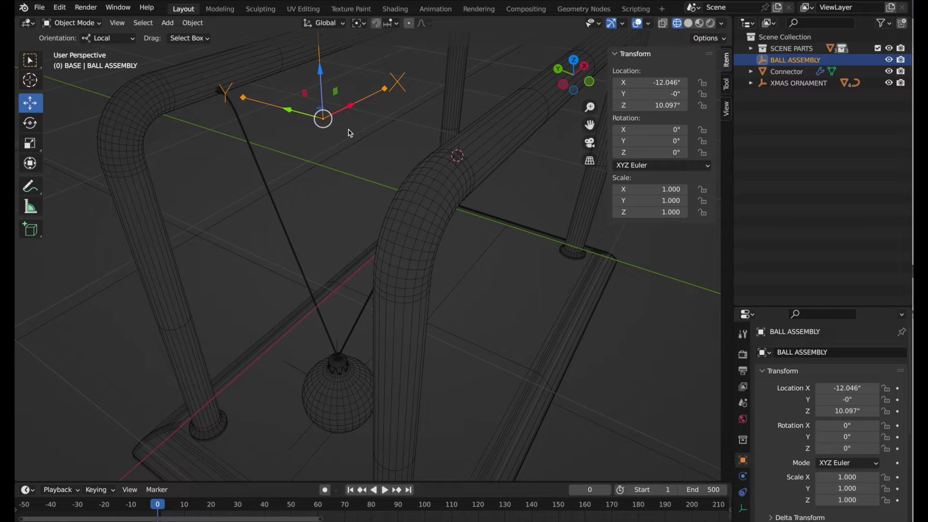
Snap the 3D cursor to the ball assembly's pivot and add a cone there scaled to 0.104
{"action": "key", "text": "shift+s"}
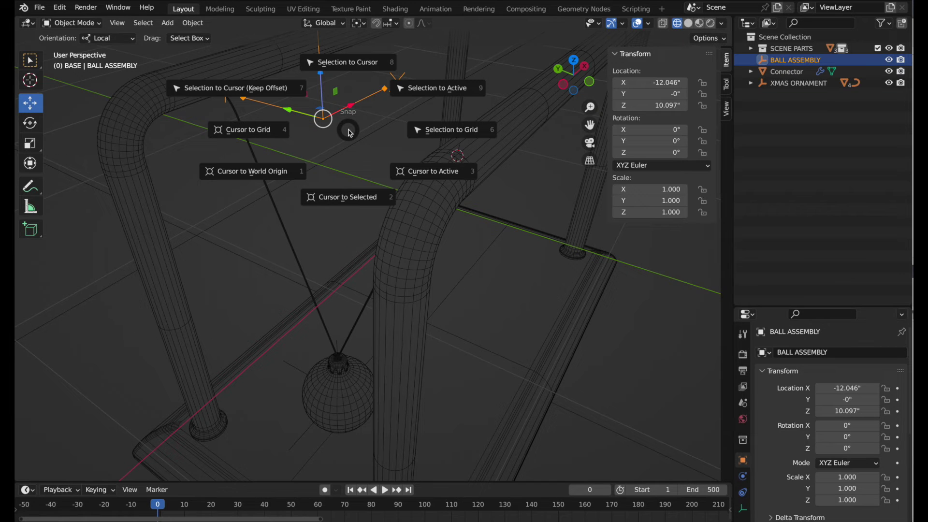
{"action": "left_click", "coordinate": [353, 200]}
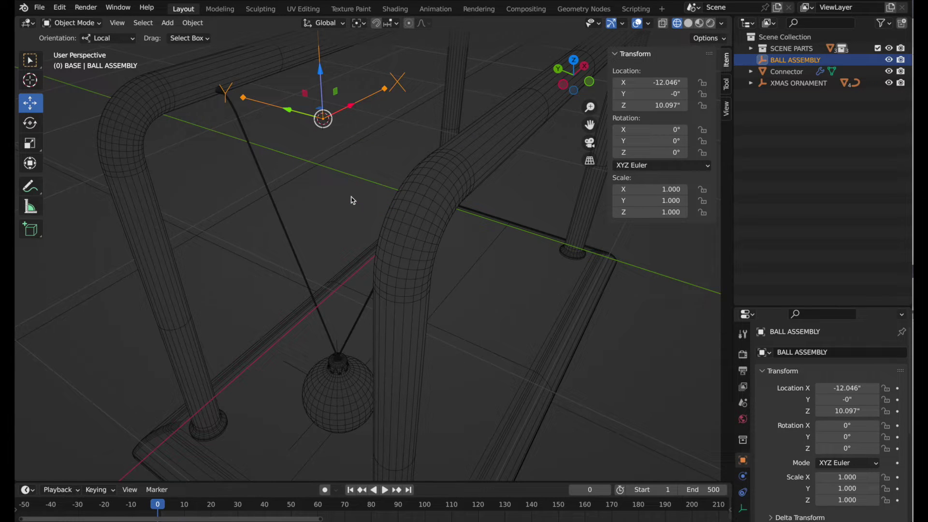
{"action": "key", "text": "shift+a"}
{"action": "mouse_move", "coordinate": [353, 200]}
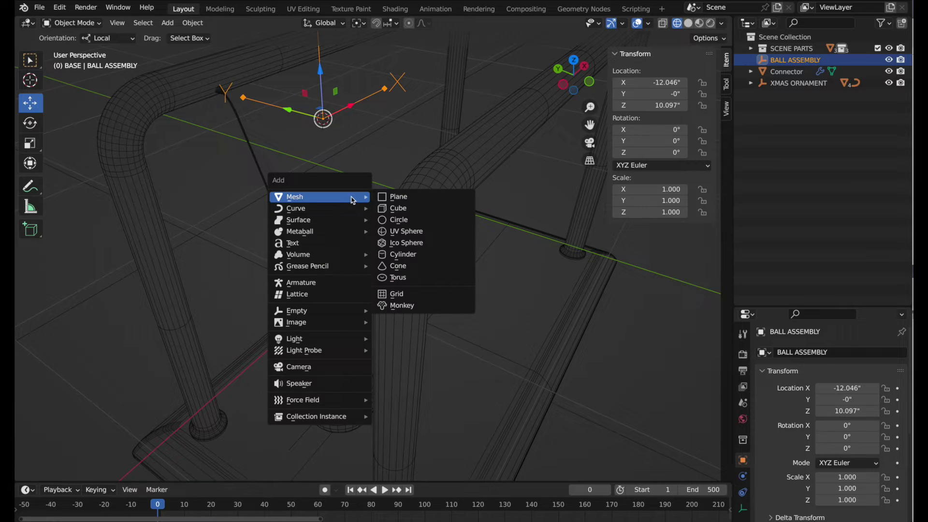
{"action": "left_click", "coordinate": [399, 266]}
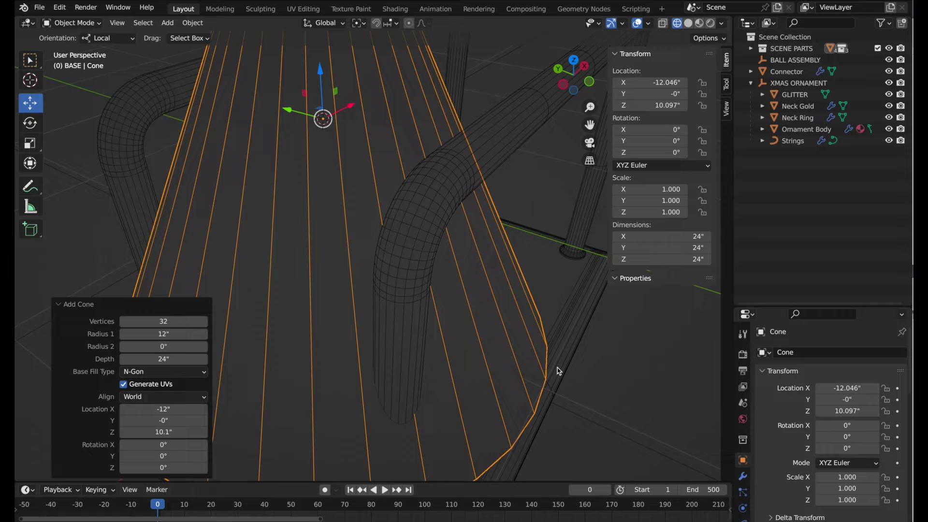
{"action": "key", "text": "s"}
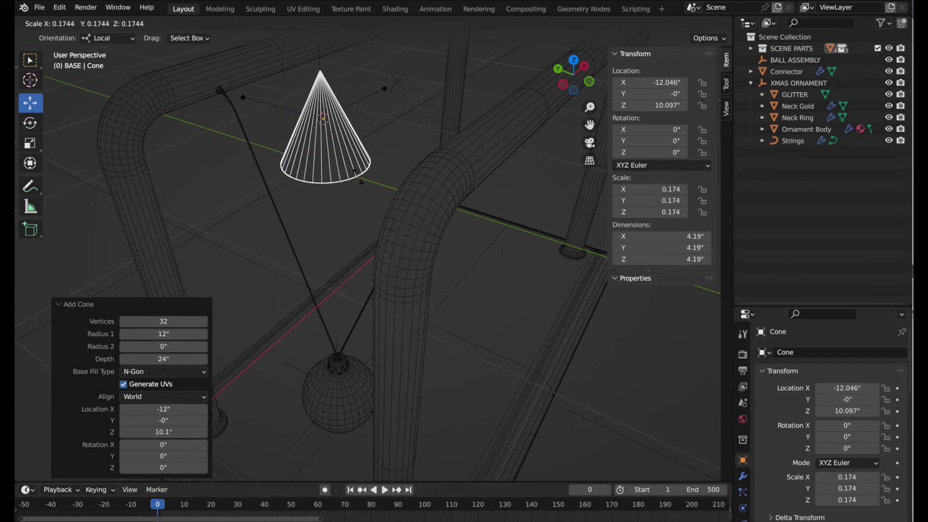
{"action": "left_click", "coordinate": [338, 162]}
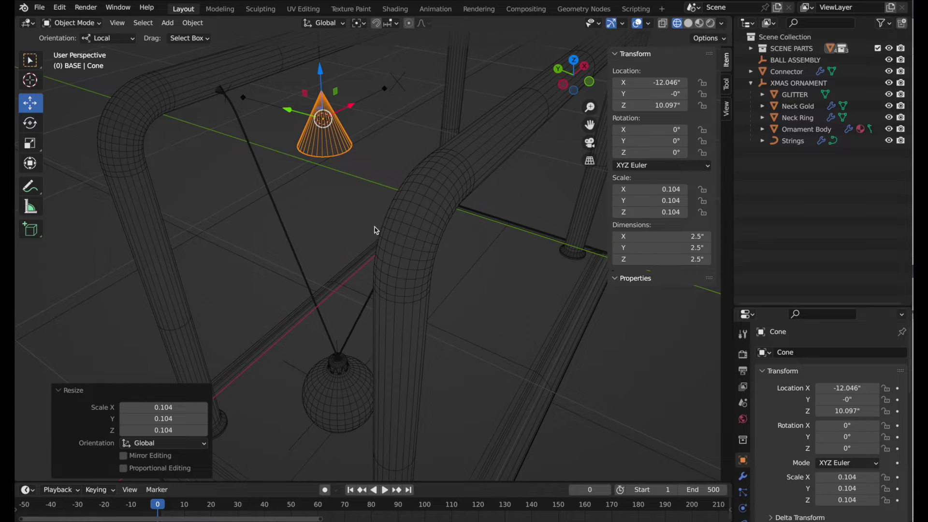
Drag Cone out of SCENE PARTS > BASE into Scene Collection, then collapse both collections
{"action": "middle_click_drag", "start_coordinate": [351, 389], "coordinate": [370, 390]}
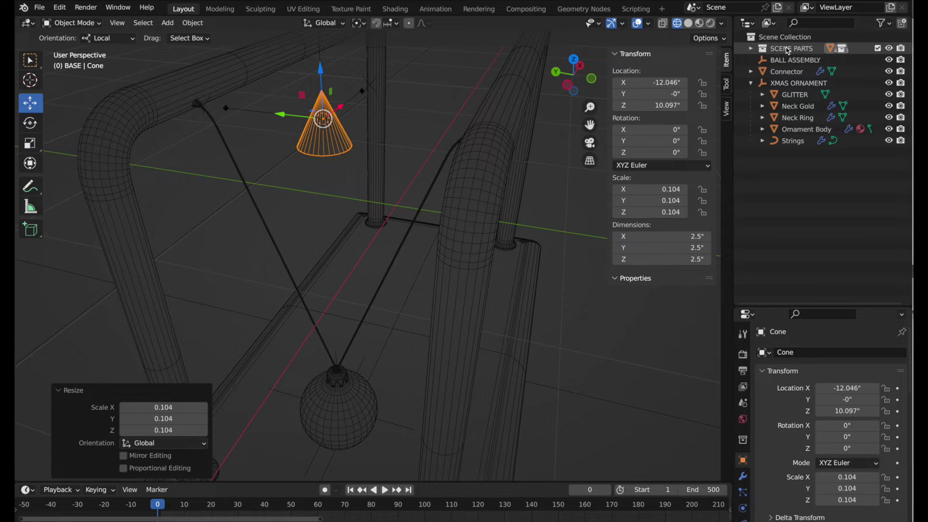
{"action": "left_click", "coordinate": [751, 49]}
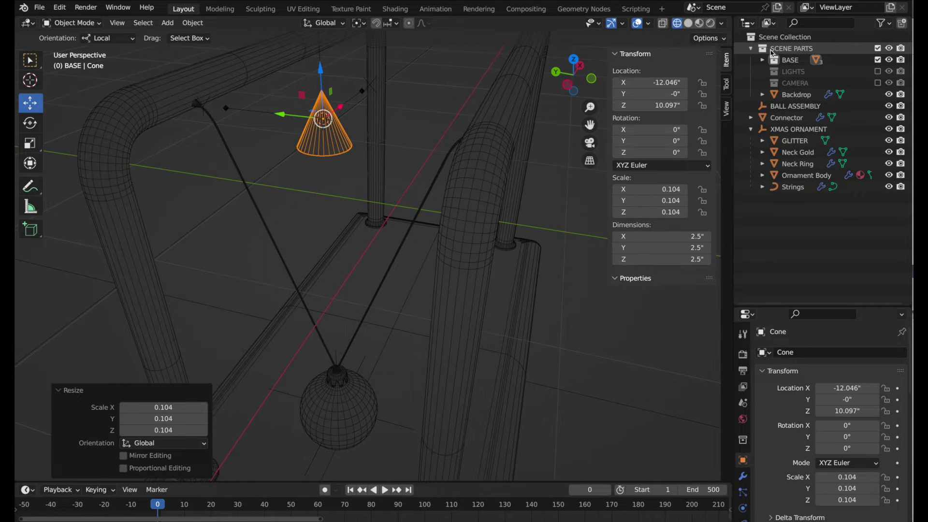
{"action": "left_click", "coordinate": [762, 60]}
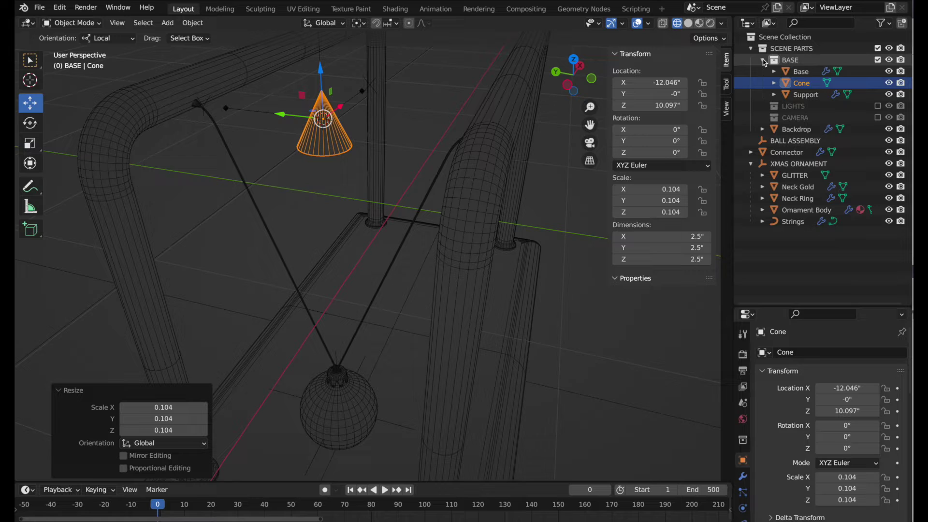
{"action": "left_click_drag", "start_coordinate": [788, 86], "coordinate": [778, 41]}
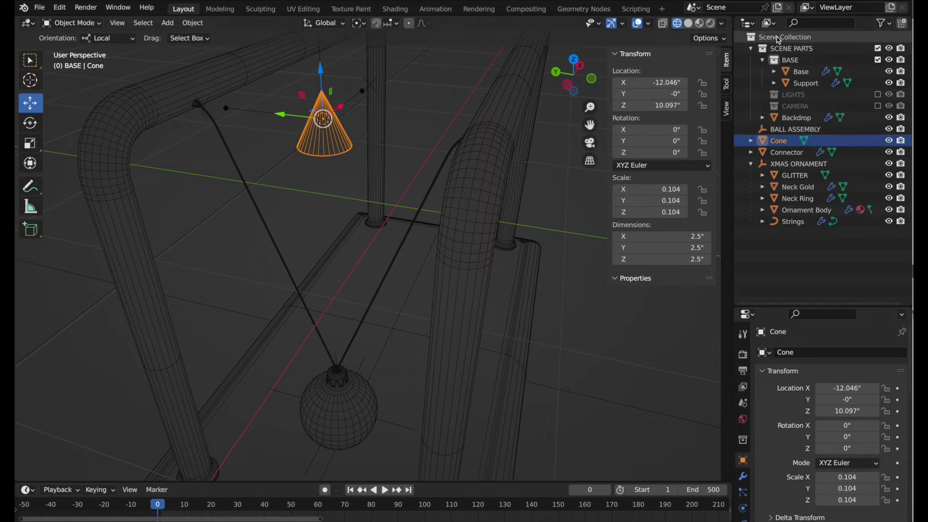
{"action": "left_click", "coordinate": [763, 60]}
{"action": "left_click", "coordinate": [751, 49]}
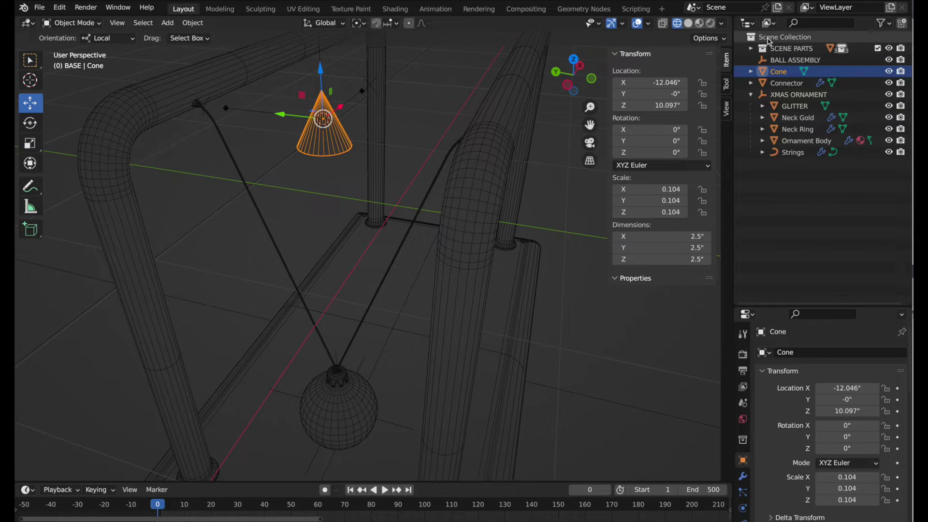
{"action": "left_click", "coordinate": [770, 38]}
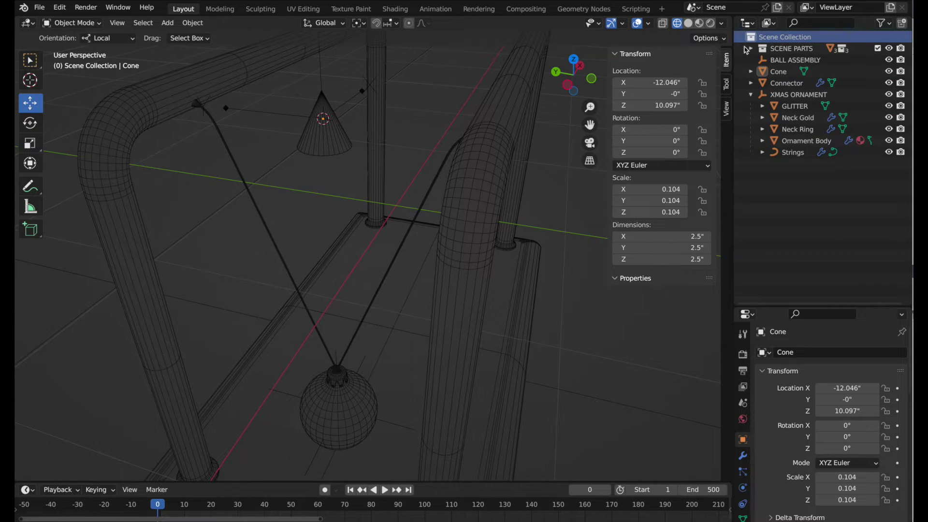
Select the XMAS ORNAMENT, zoom in on it, and switch to front orthographic view
{"action": "middle_click_drag", "start_coordinate": [433, 356], "coordinate": [387, 267]}
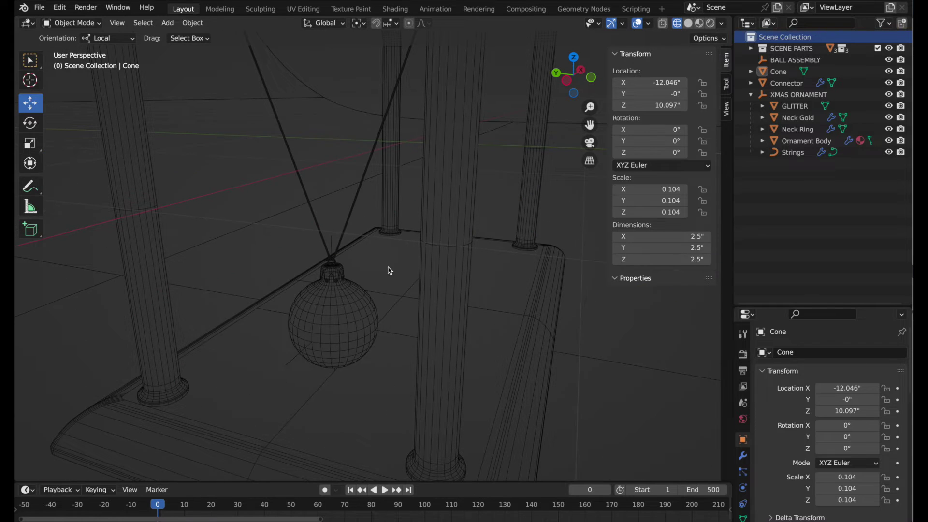
{"action": "left_click", "coordinate": [372, 330]}
{"action": "middle_click_drag", "start_coordinate": [372, 330], "coordinate": [322, 345]}
{"action": "scroll", "coordinate": [345, 369], "scroll_direction": "up", "scroll_amount": 3}
{"action": "scroll", "coordinate": [346, 369], "scroll_direction": "up", "scroll_amount": 2}
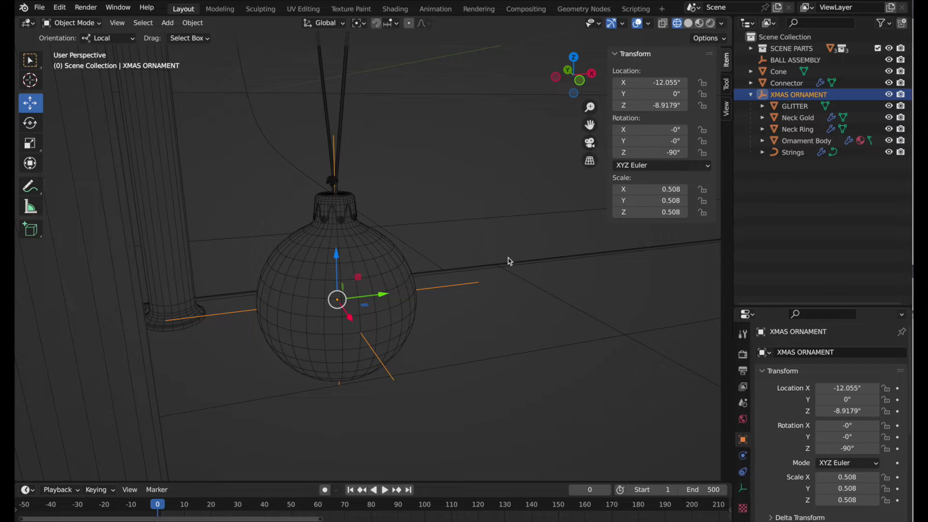
{"action": "left_click", "coordinate": [580, 81]}
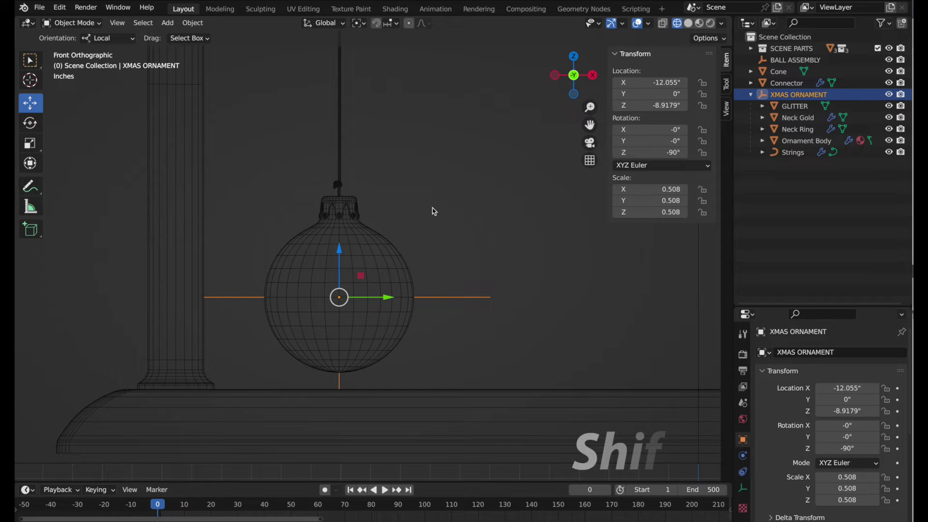
Snap the cursor to the ornament's centre and add a UV sphere scaled to 0.208
{"action": "key", "text": "shift+s"}
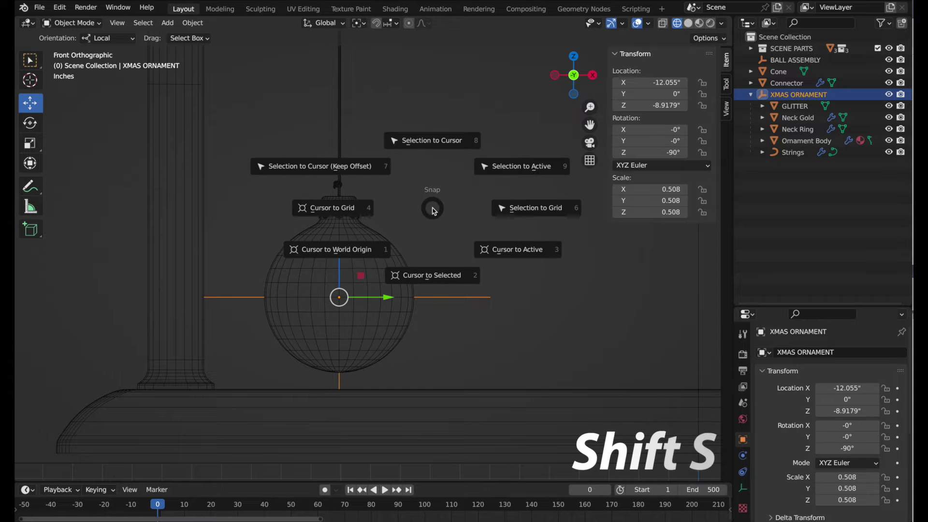
{"action": "left_click", "coordinate": [435, 277]}
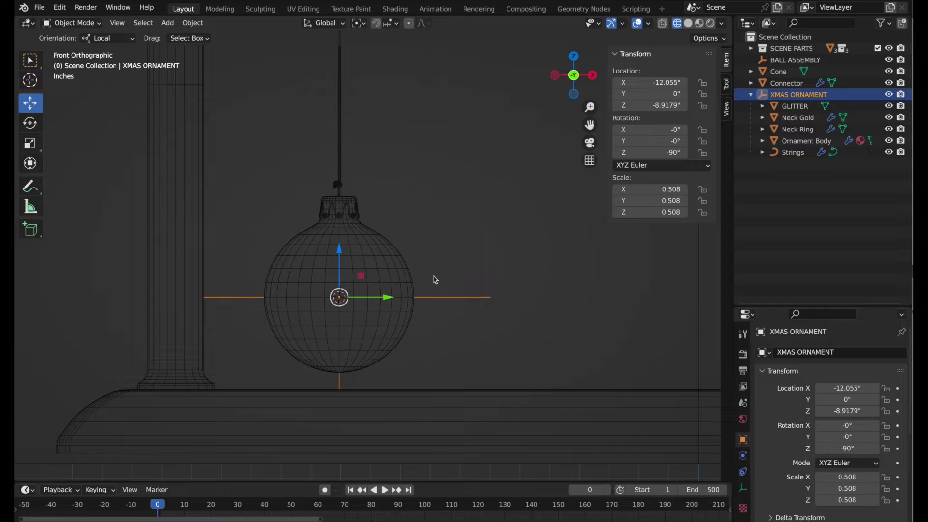
{"action": "key", "text": "shift+a"}
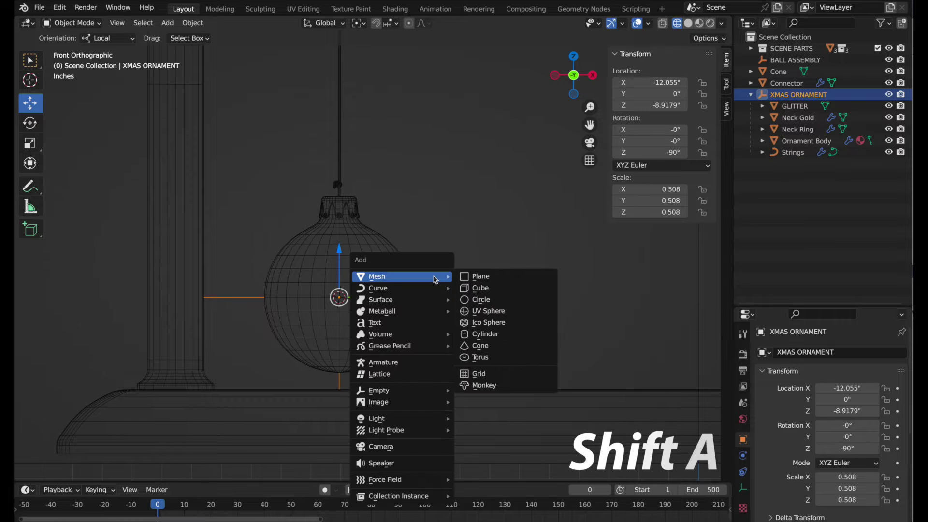
{"action": "left_click", "coordinate": [486, 312]}
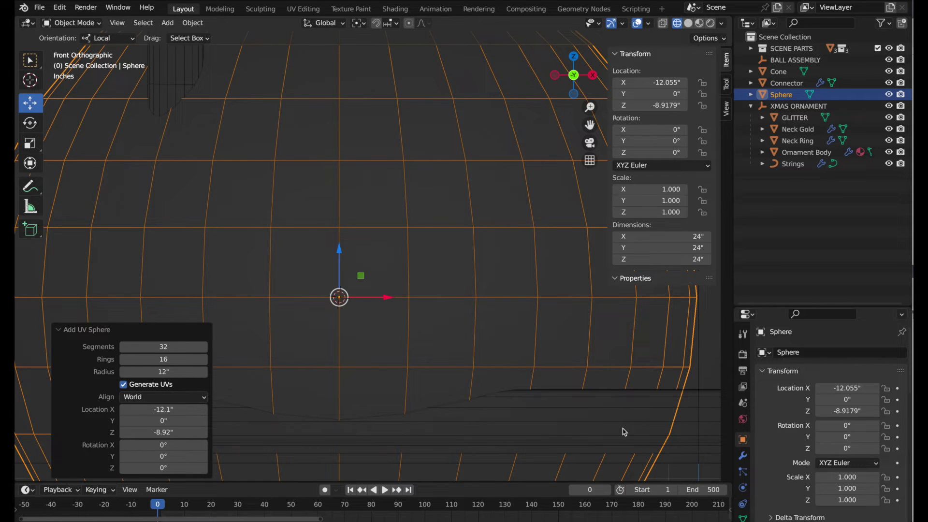
{"action": "key", "text": "s"}
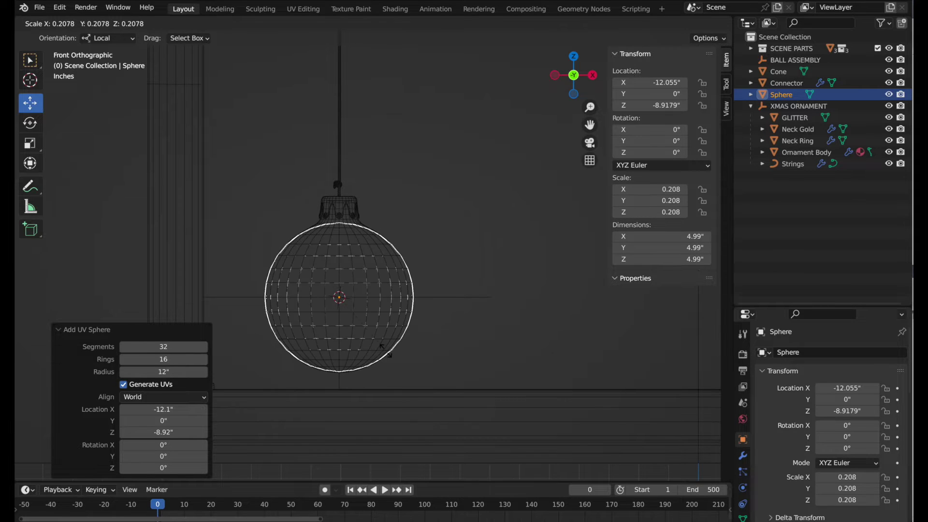
{"action": "left_click", "coordinate": [387, 353]}
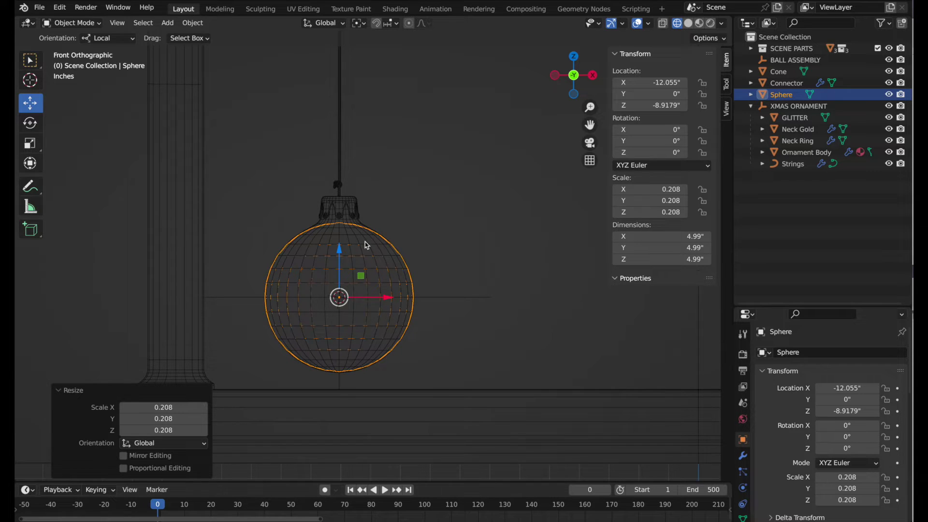
{"action": "scroll", "coordinate": [341, 317], "scroll_direction": "up", "scroll_amount": 3}
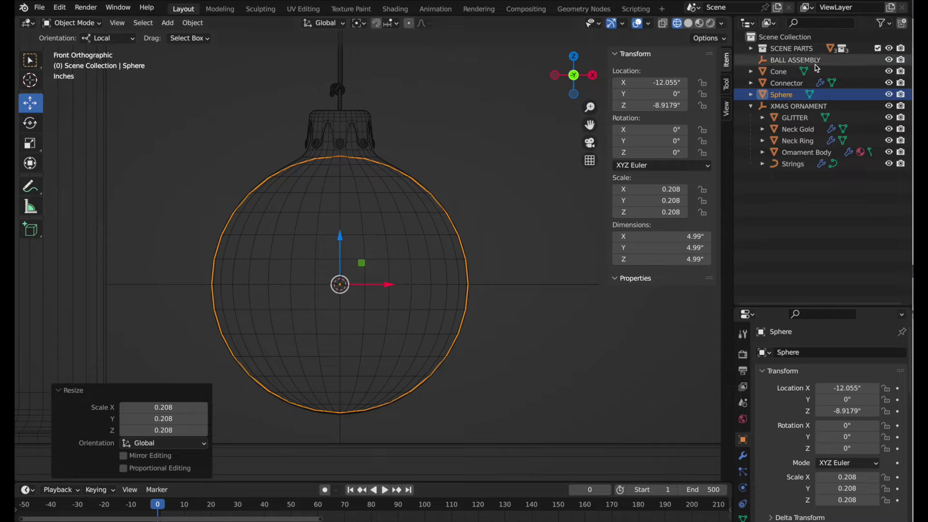
Rename the Sphere object to '2 Physics Sphere' in the Outliner
{"action": "left_click", "coordinate": [784, 95]}
{"action": "double_click", "coordinate": [784, 95]}
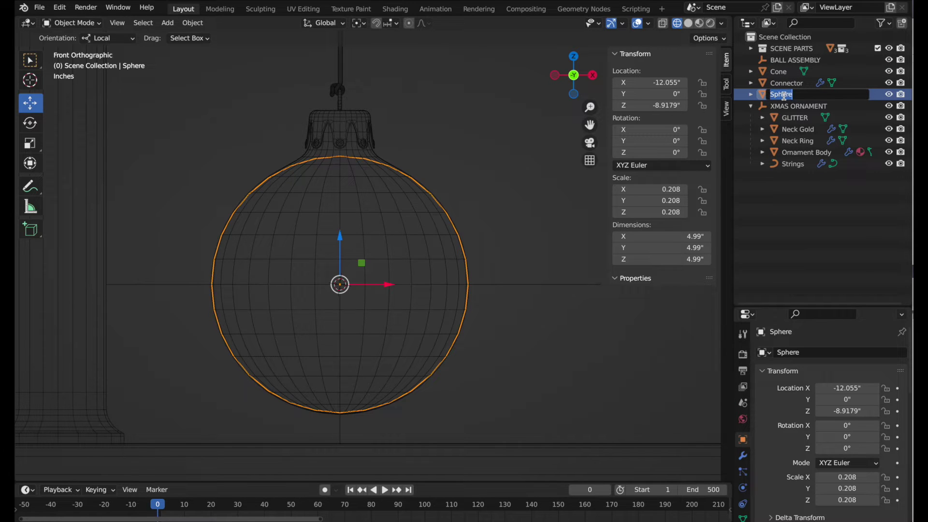
{"action": "type", "text": "2 Physics Sphere"}
{"action": "key", "text": "Return"}
Rename the Cone to '1 Cone' by prefixing a 1, then orbit into perspective
{"action": "left_click", "coordinate": [780, 84]}
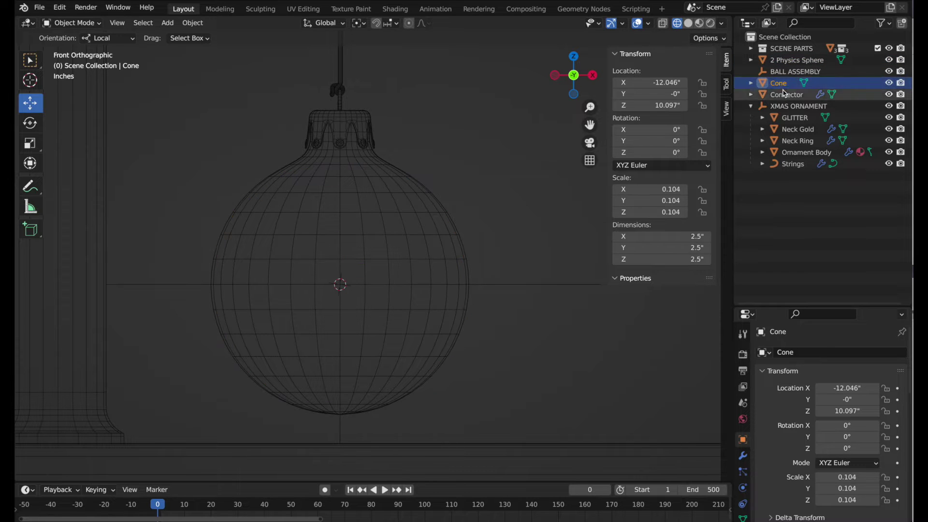
{"action": "double_click", "coordinate": [779, 83]}
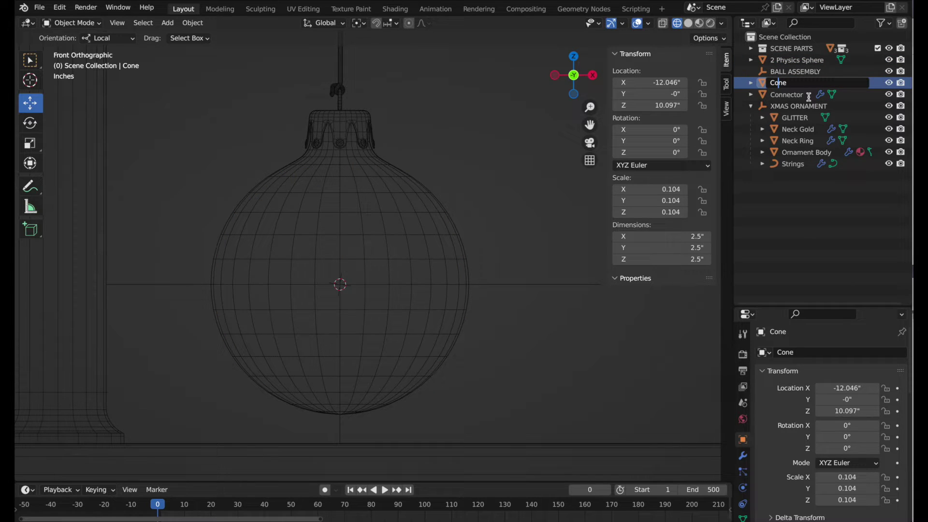
{"action": "key", "text": "Home"}
{"action": "type", "text": "1"}
{"action": "key", "text": "Return"}
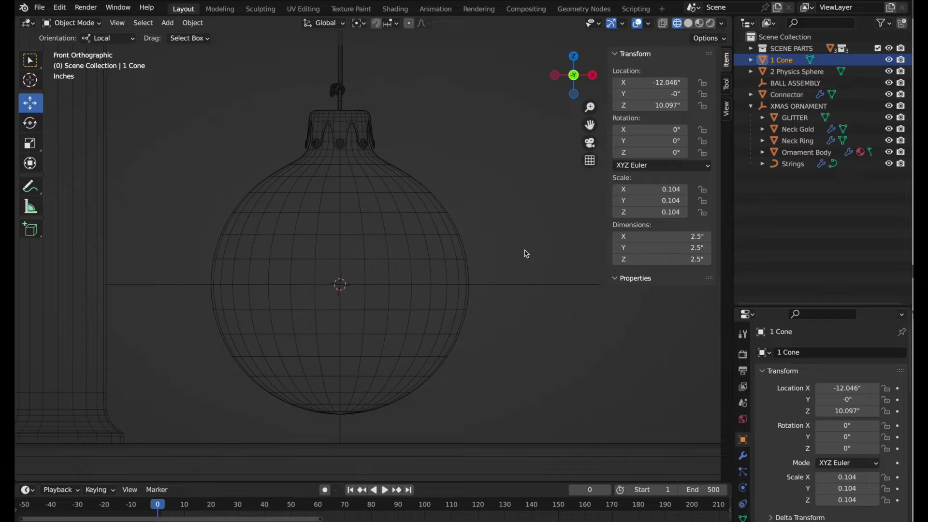
{"action": "scroll", "coordinate": [520, 222], "scroll_direction": "down", "scroll_amount": 5}
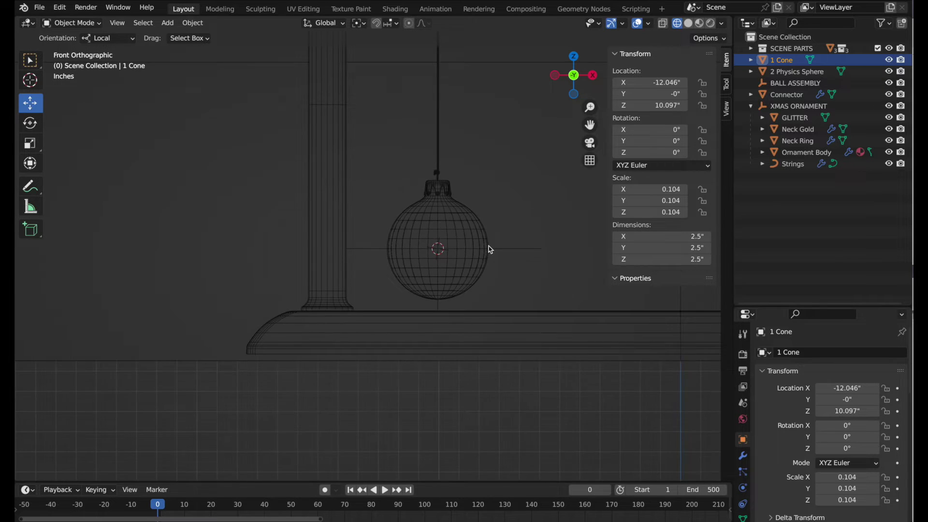
{"action": "scroll", "coordinate": [396, 339], "scroll_direction": "down", "scroll_amount": 2}
{"action": "middle_click_drag", "start_coordinate": [379, 356], "coordinate": [363, 328]}
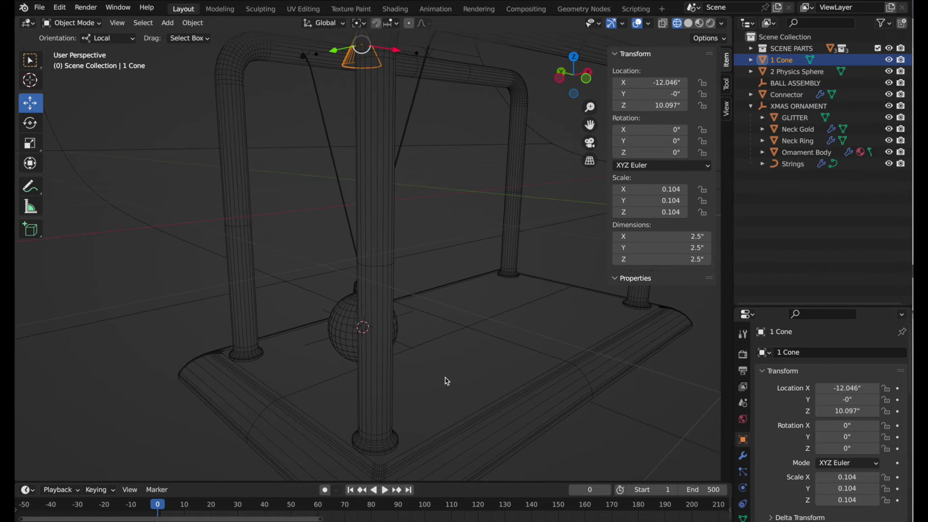
Hide the XMAS ORNAMENT collection and select 2 Physics Sphere below the cone
{"action": "left_click", "coordinate": [889, 107], "text": "shift"}
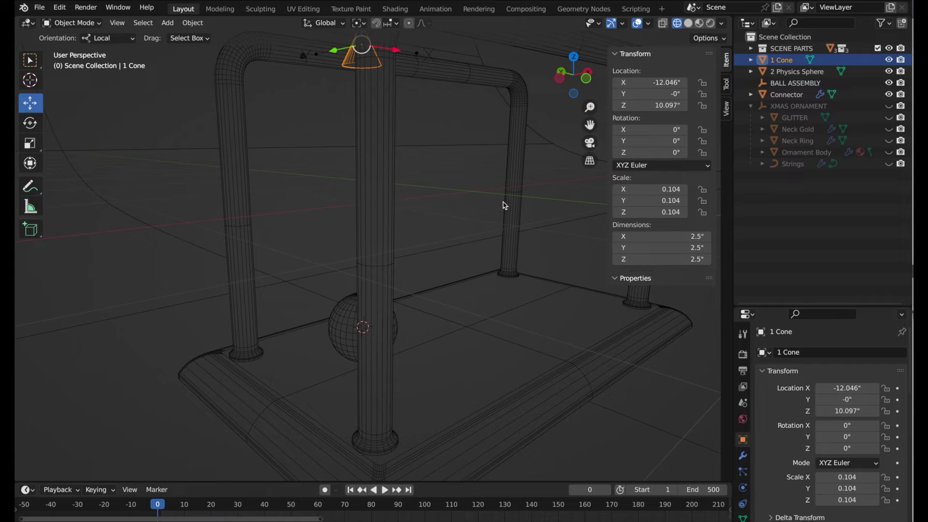
{"action": "middle_click_drag", "start_coordinate": [503, 201], "coordinate": [516, 240]}
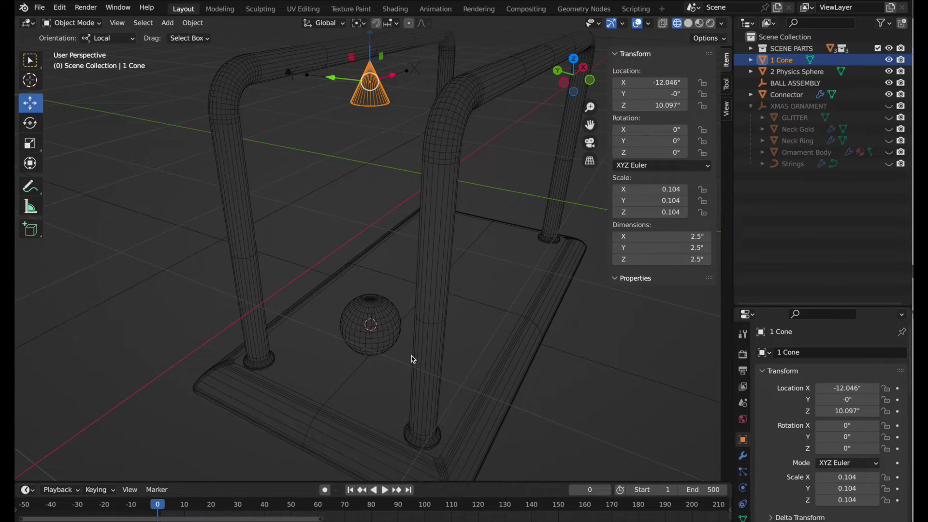
{"action": "left_click", "coordinate": [396, 323]}
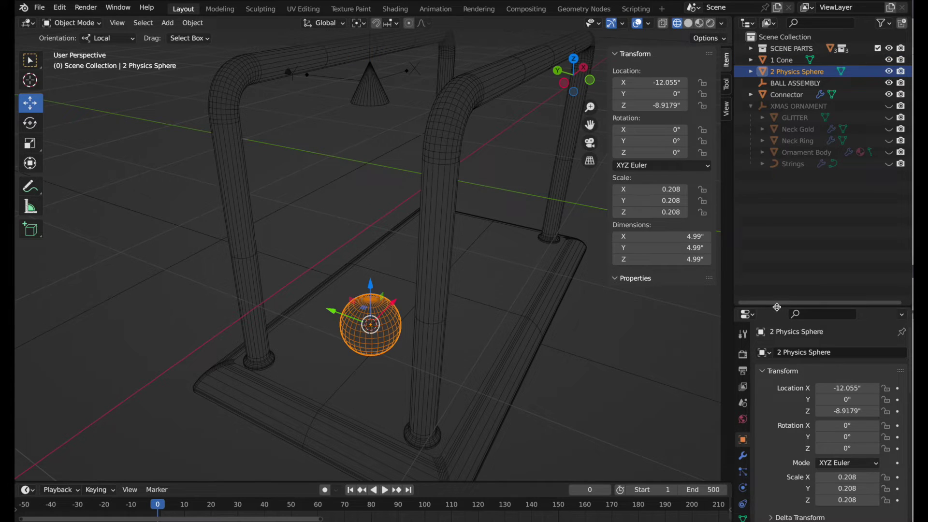
Add a rigid body to the sphere with 1.5 lb mass, Sphere collision shape and 0.928 bounciness
{"action": "left_click_drag", "start_coordinate": [778, 307], "coordinate": [780, 177]}
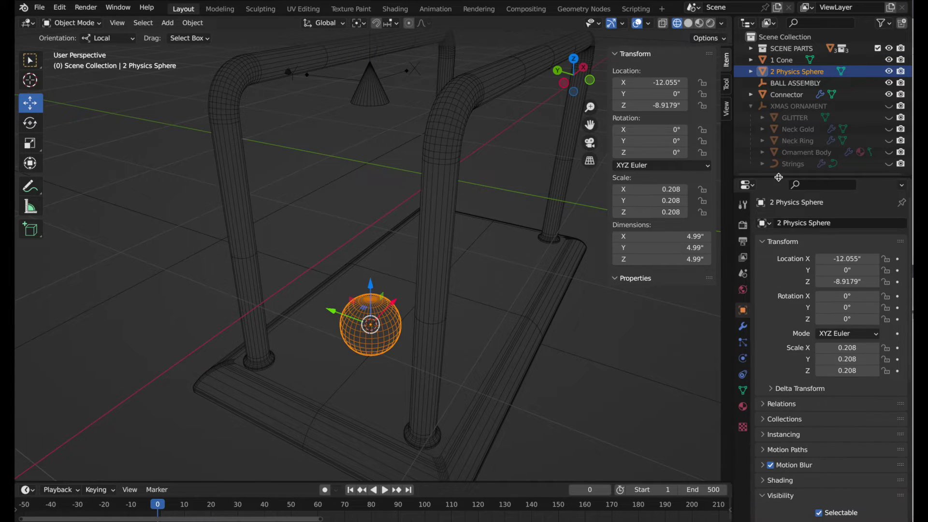
{"action": "left_click", "coordinate": [743, 359]}
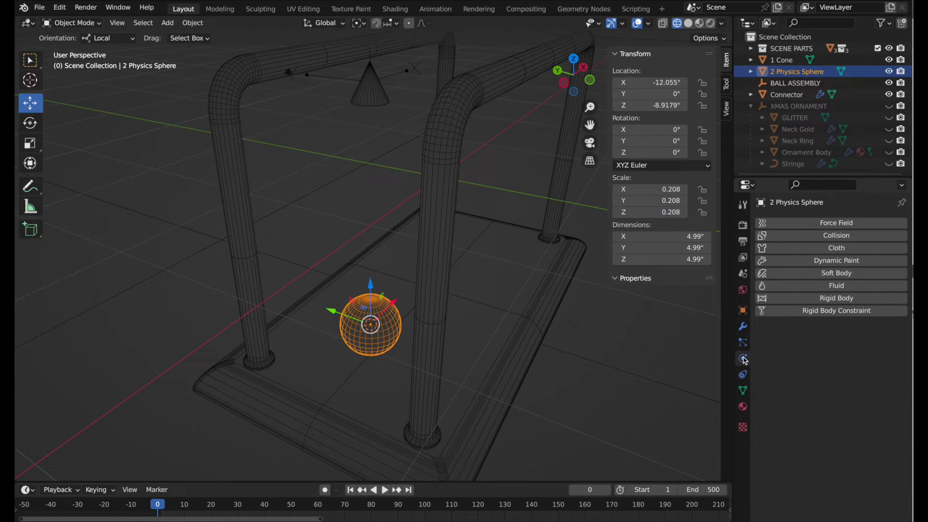
{"action": "left_click", "coordinate": [836, 300]}
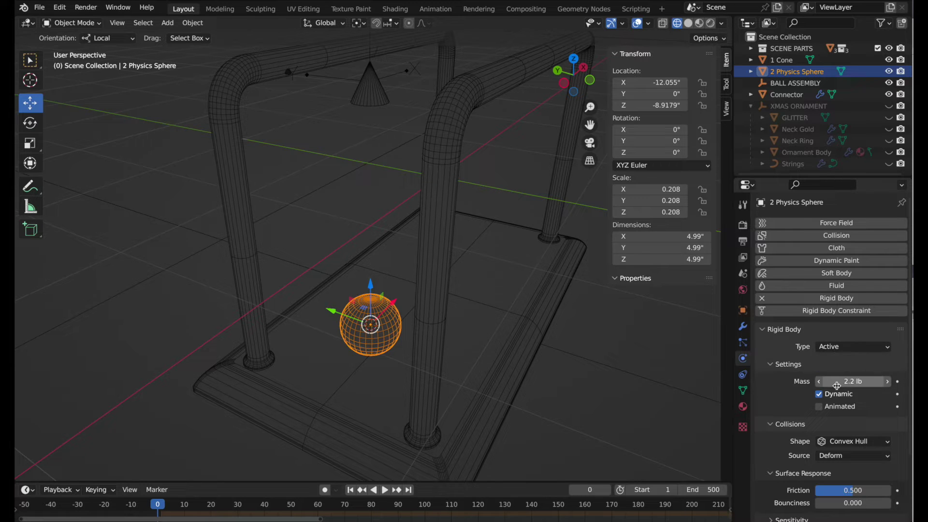
{"action": "left_click", "coordinate": [836, 382]}
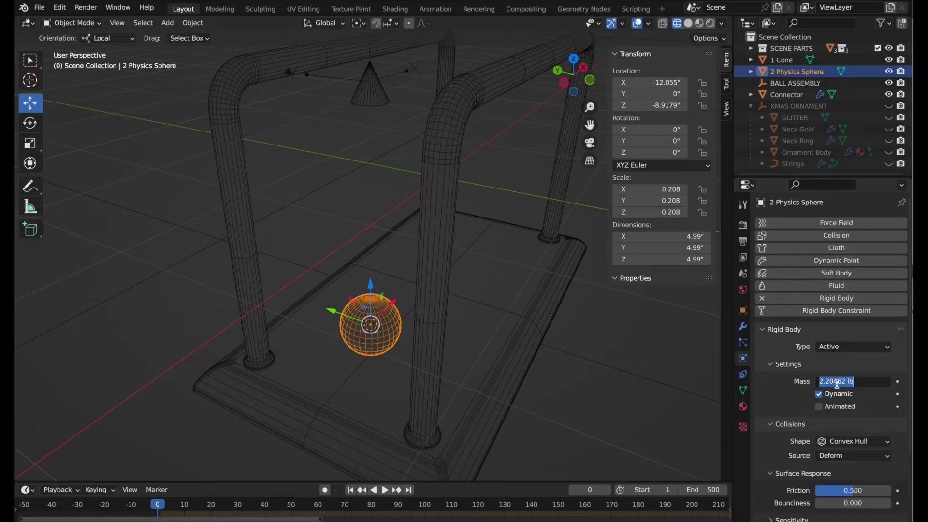
{"action": "type", "text": "1.5"}
{"action": "key", "text": "Return"}
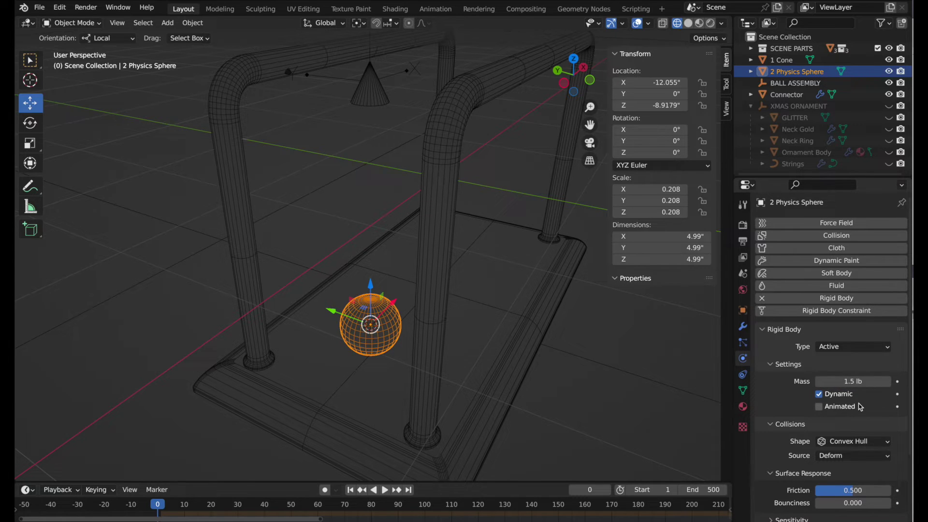
{"action": "scroll", "coordinate": [861, 408], "scroll_direction": "down", "scroll_amount": 1}
{"action": "left_click", "coordinate": [856, 418]}
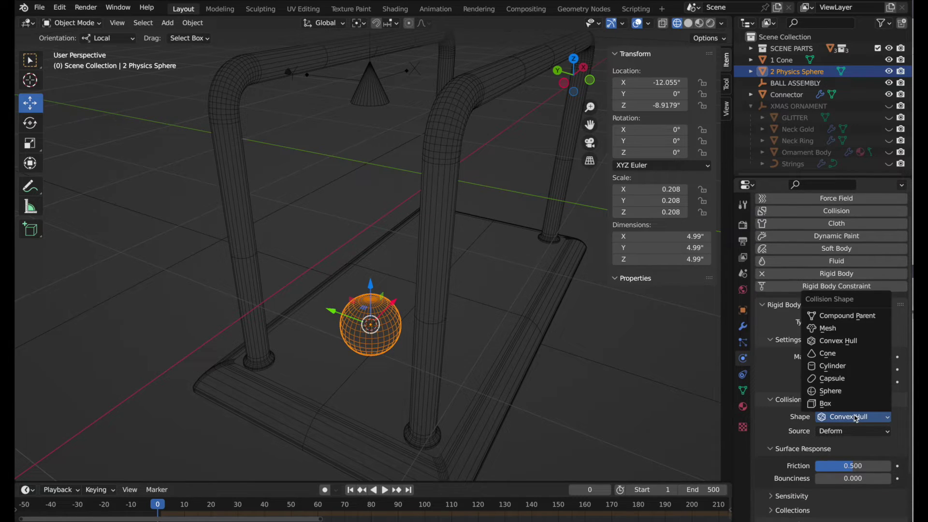
{"action": "left_click", "coordinate": [848, 391]}
{"action": "scroll", "coordinate": [882, 436], "scroll_direction": "down", "scroll_amount": 2}
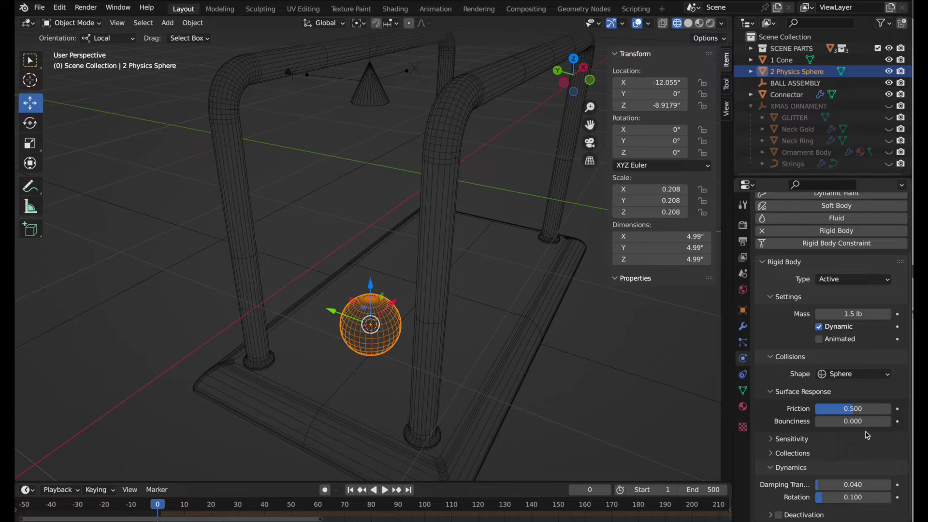
{"action": "left_click_drag", "start_coordinate": [856, 421], "coordinate": [888, 421]}
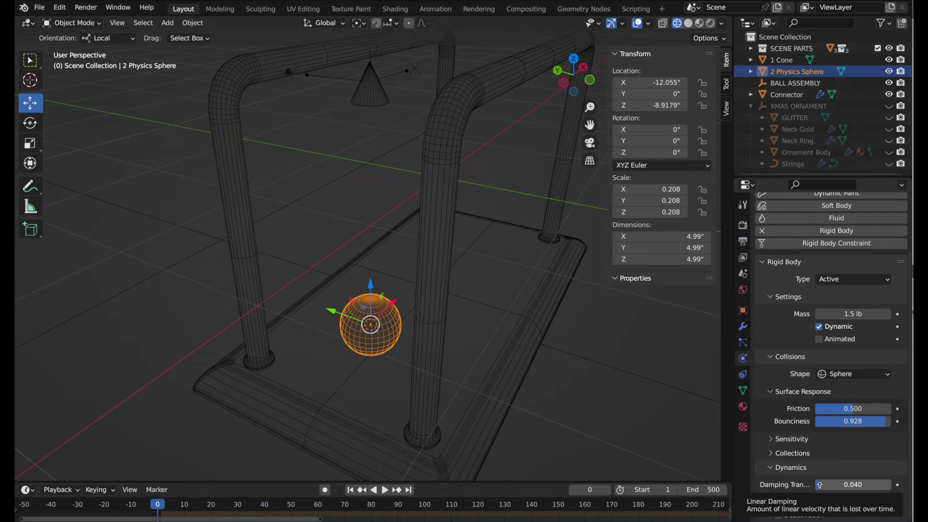
{"action": "scroll", "coordinate": [820, 485], "scroll_direction": "up", "scroll_amount": 3}
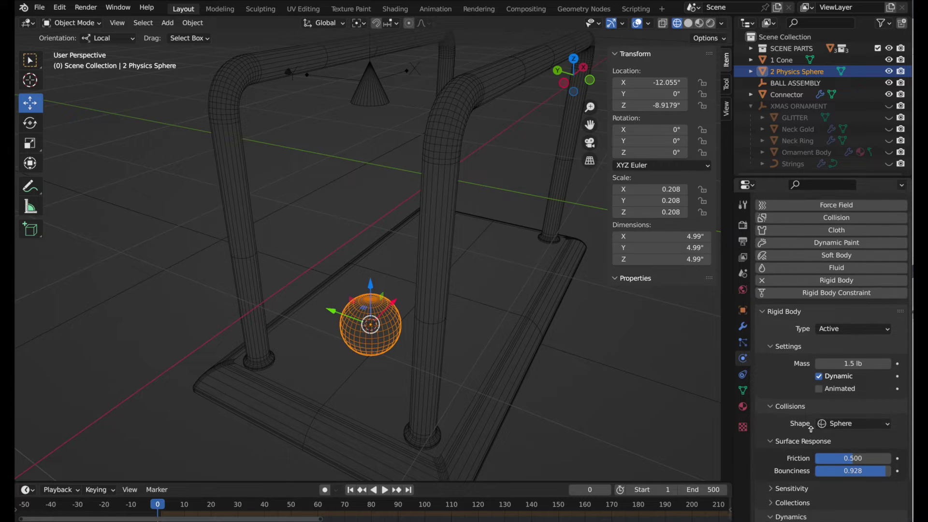
Give 1 Cone a Passive rigid body, play the simulation, then rewind to frame 0
{"action": "left_click", "coordinate": [376, 102]}
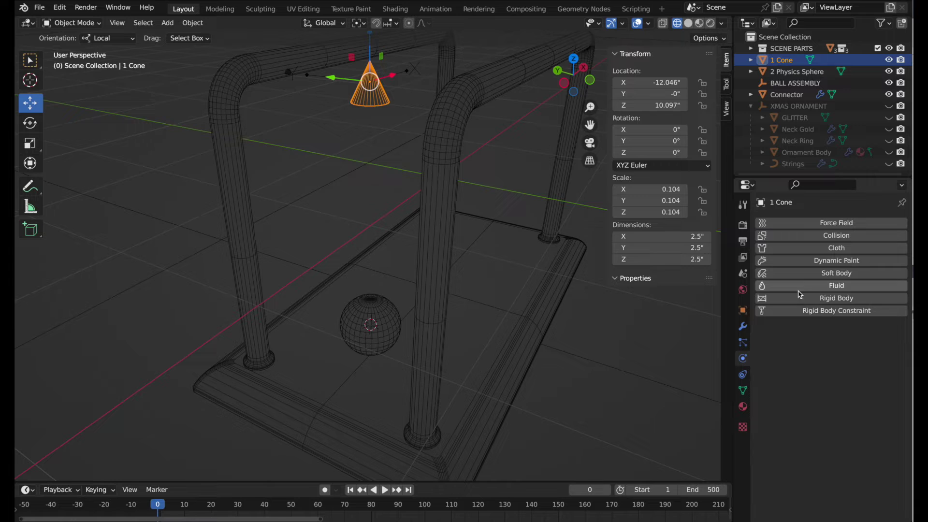
{"action": "left_click", "coordinate": [846, 302]}
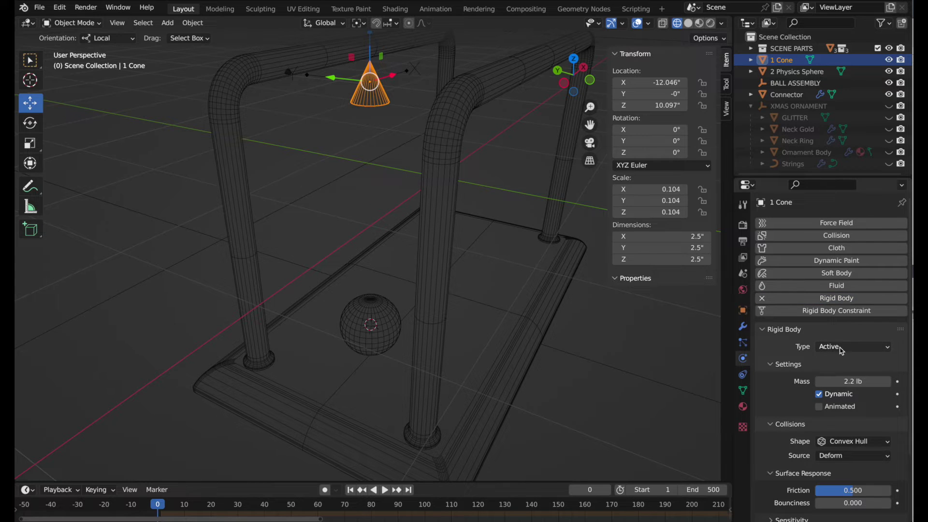
{"action": "left_click", "coordinate": [840, 347]}
{"action": "left_click", "coordinate": [841, 373]}
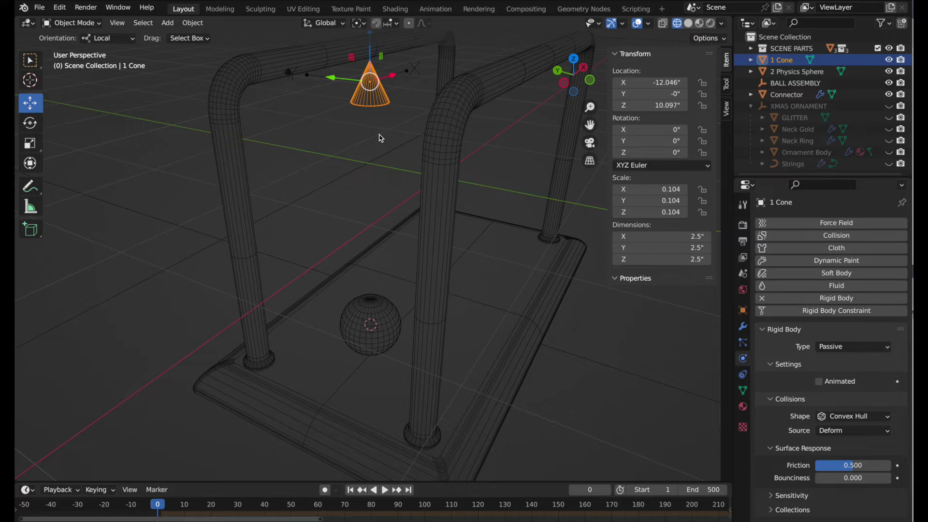
{"action": "key", "text": "space"}
{"action": "key", "text": "space"}
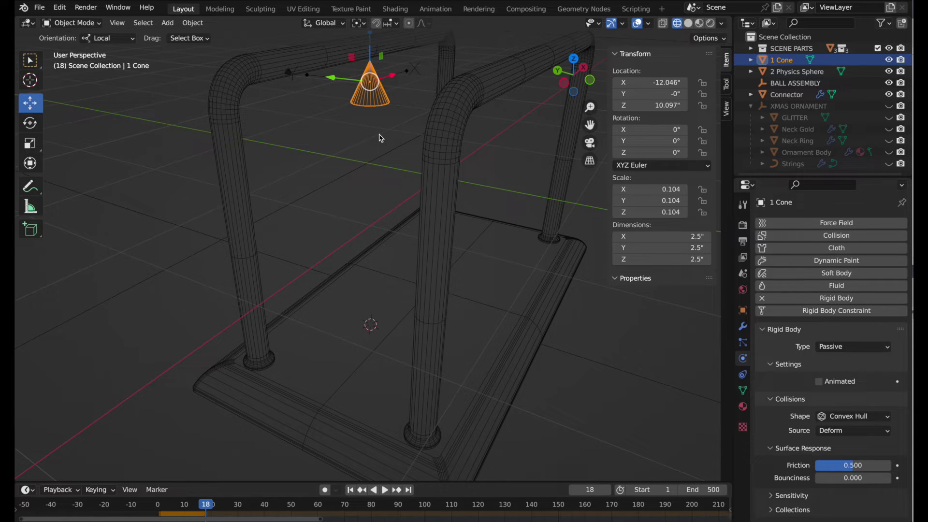
{"action": "left_click", "coordinate": [159, 505]}
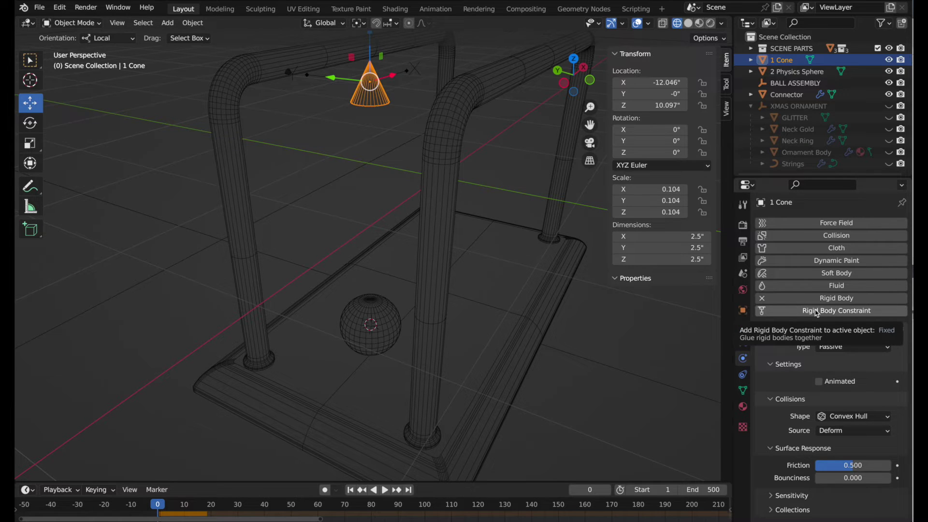
{"action": "left_click", "coordinate": [192, 28]}
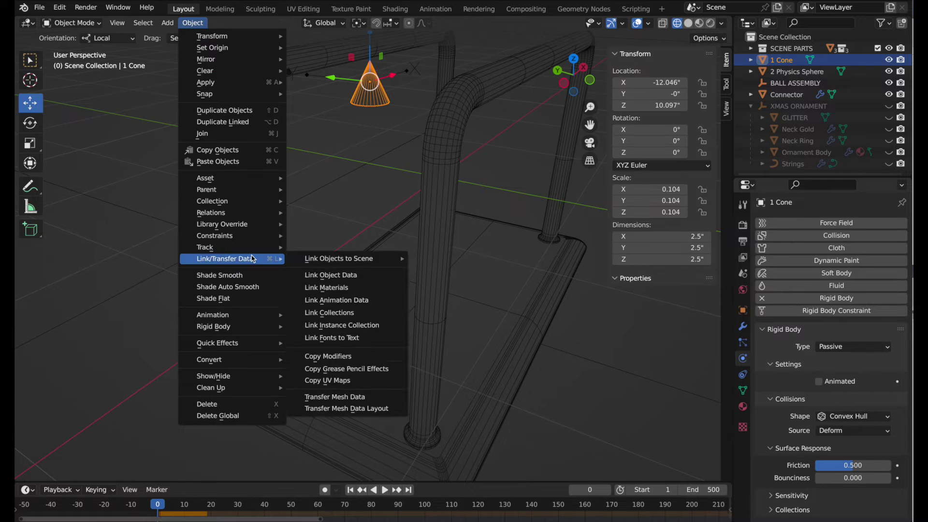
{"action": "mouse_move", "coordinate": [253, 330]}
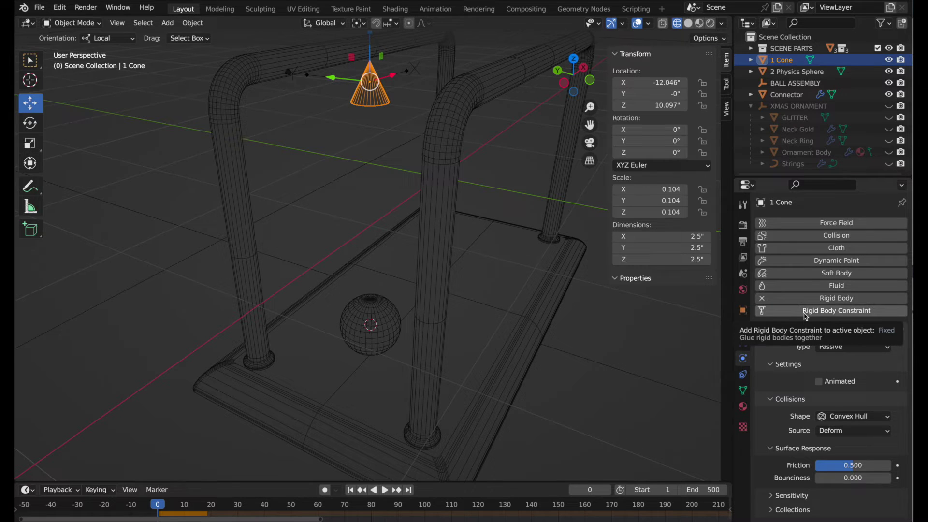
Add a Point rigid body constraint linking 1 Cone (first) to 2 Physics Sphere (second)
{"action": "left_click", "coordinate": [805, 313]}
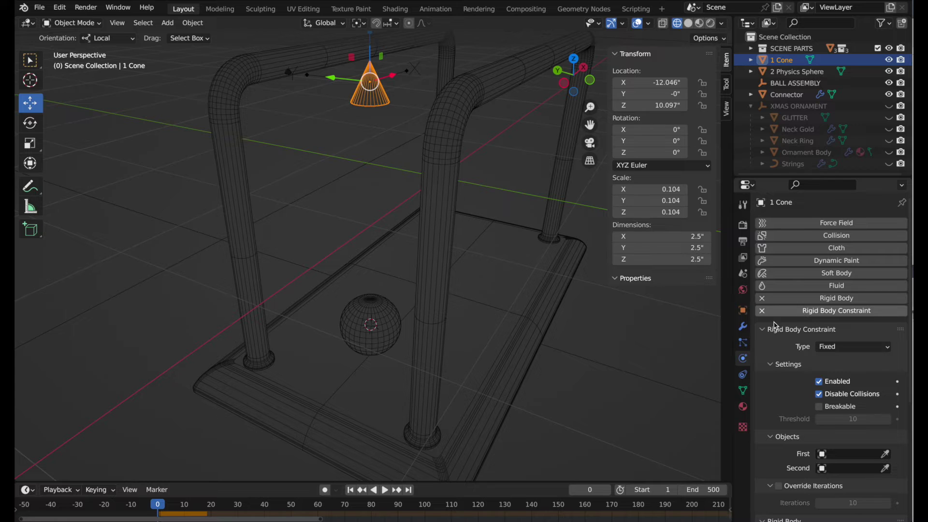
{"action": "left_click", "coordinate": [831, 347]}
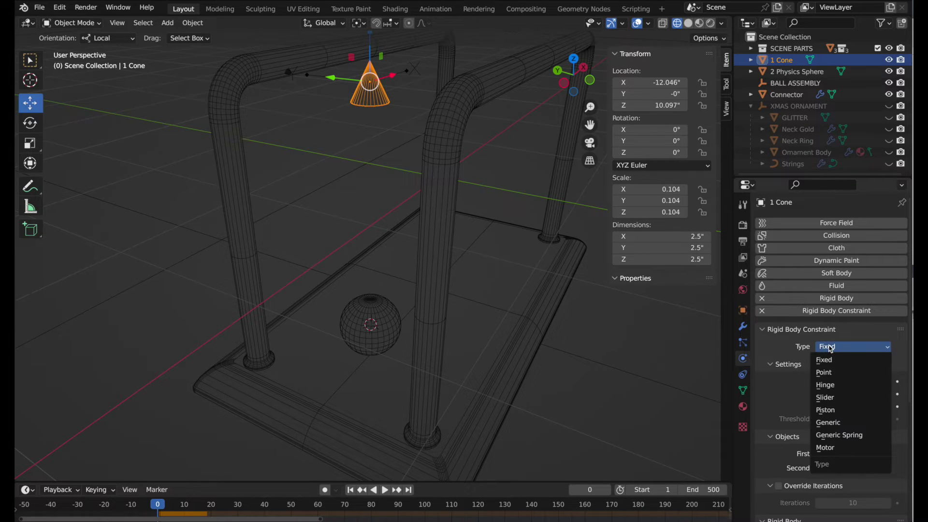
{"action": "left_click", "coordinate": [831, 372]}
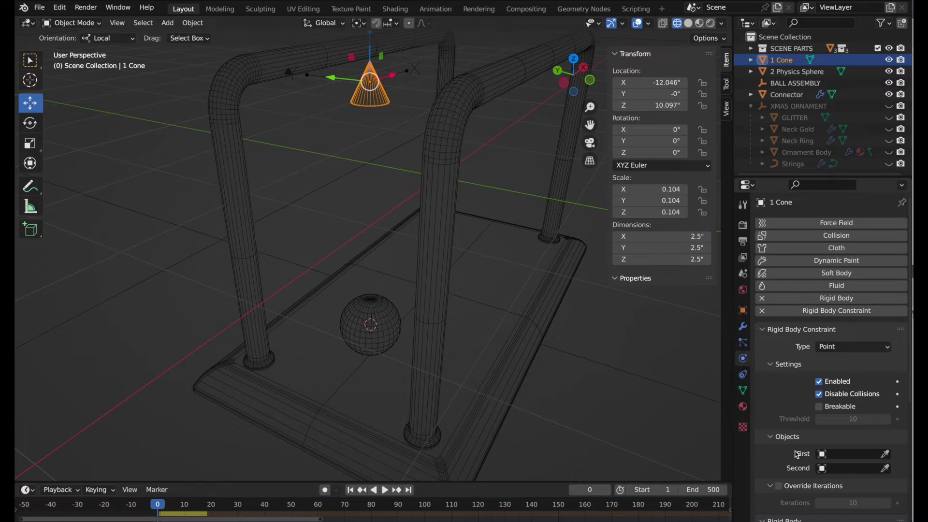
{"action": "left_click", "coordinate": [885, 455]}
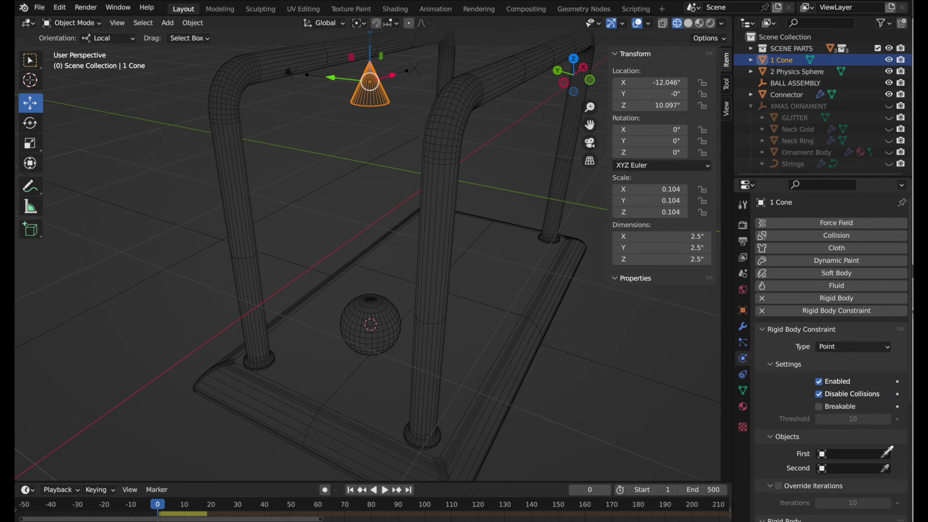
{"action": "left_click", "coordinate": [787, 61]}
{"action": "left_click", "coordinate": [885, 467]}
{"action": "left_click", "coordinate": [790, 72]}
{"action": "key", "text": "space"}
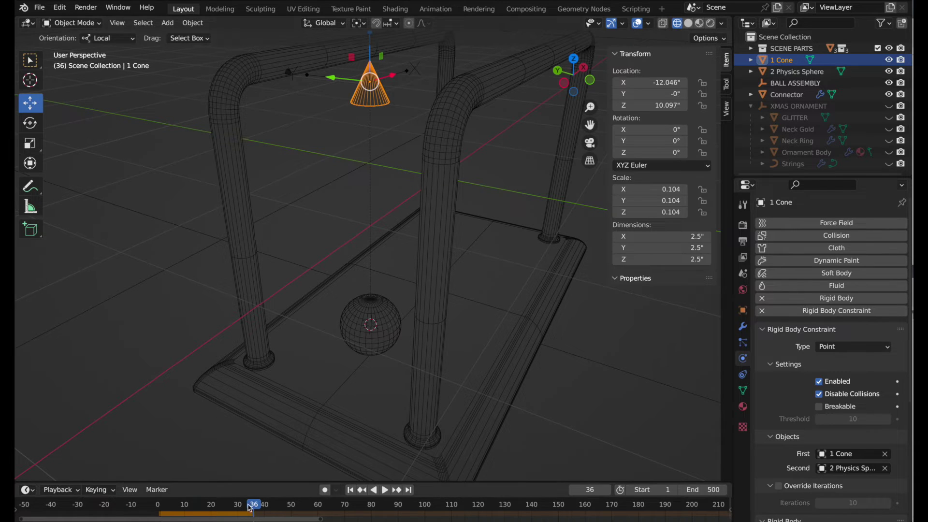
{"action": "key", "text": "space"}
{"action": "left_click_drag", "start_coordinate": [250, 508], "coordinate": [159, 515]}
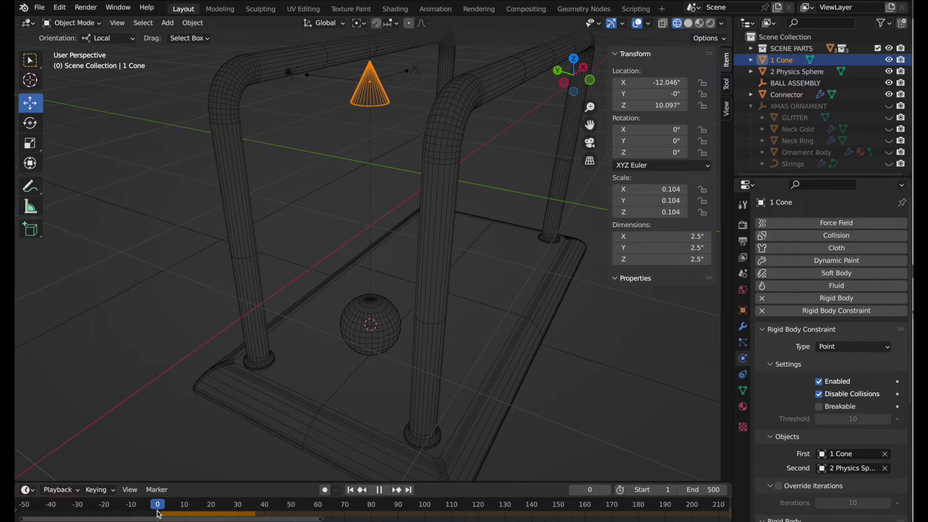
{"action": "key", "text": "space"}
{"action": "left_click", "coordinate": [375, 329]}
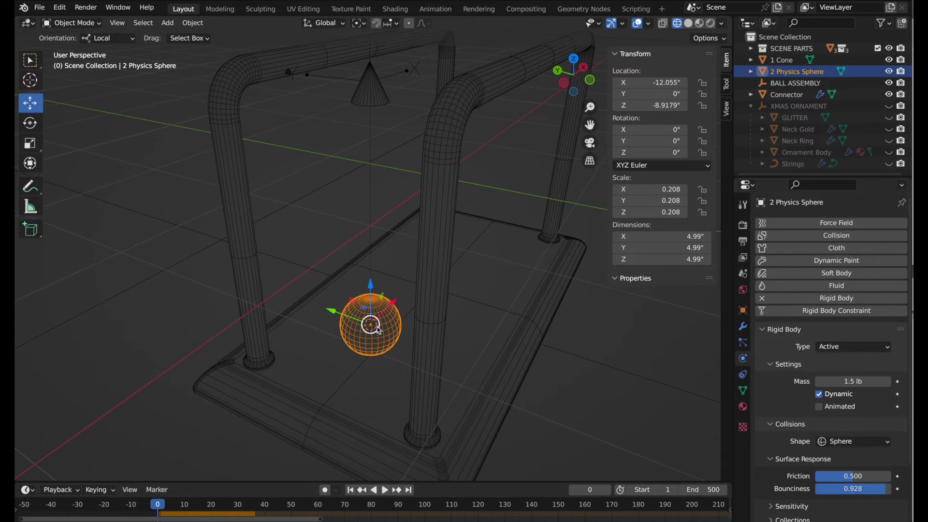
{"action": "left_click_drag", "start_coordinate": [372, 324], "coordinate": [503, 285]}
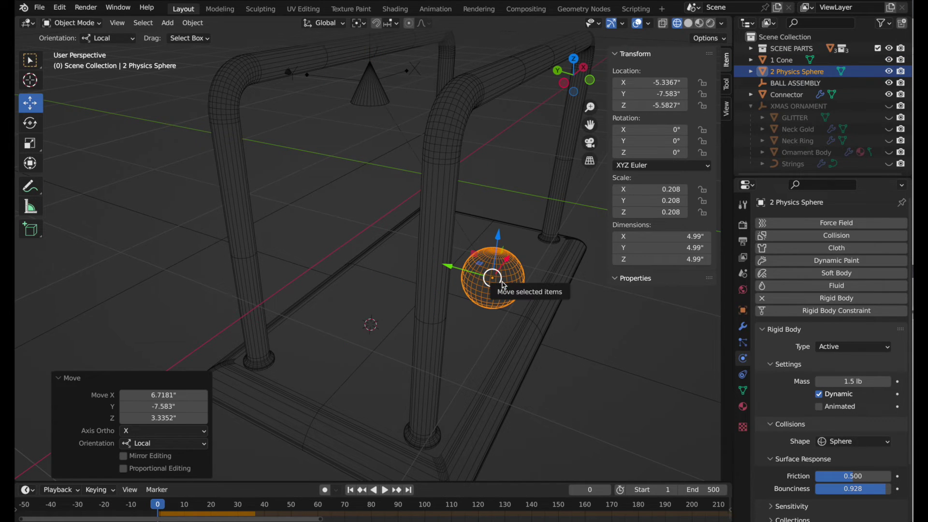
{"action": "key", "text": "space"}
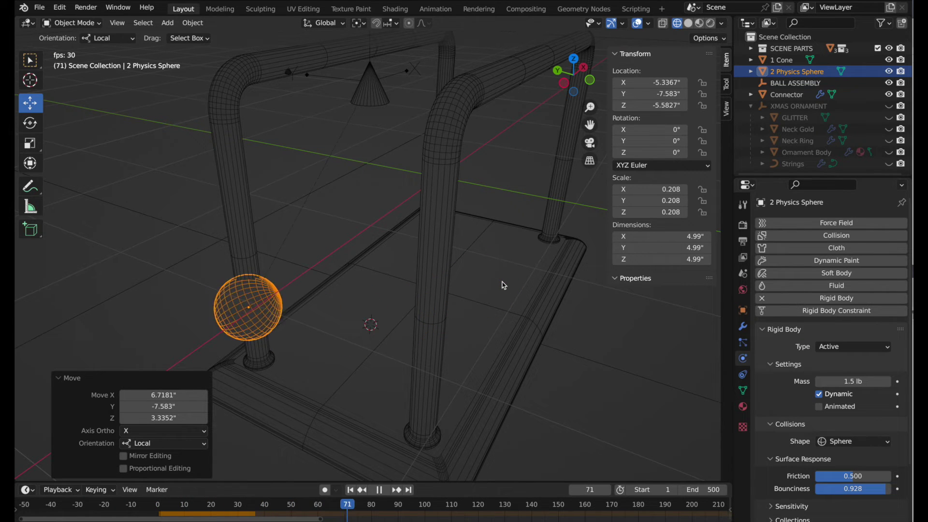
{"action": "key", "text": "space"}
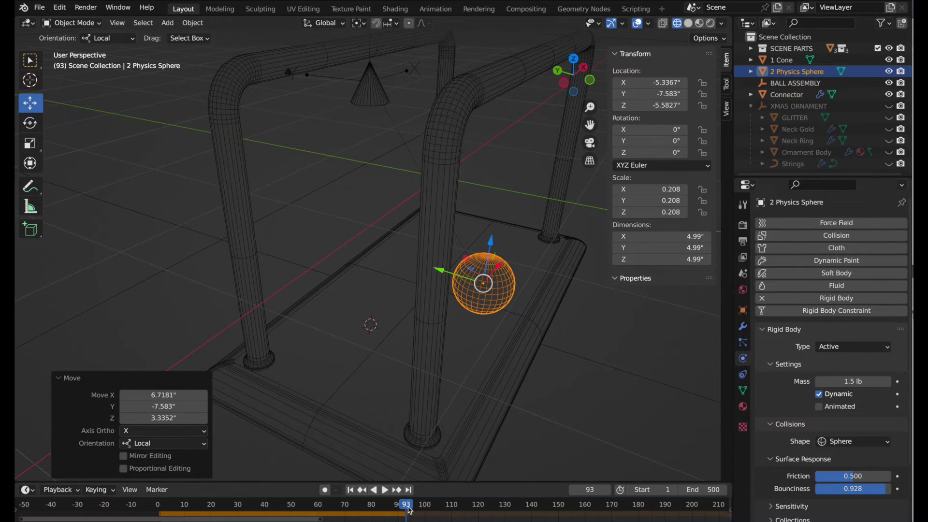
{"action": "left_click_drag", "start_coordinate": [409, 510], "coordinate": [157, 513]}
{"action": "key", "text": "space"}
{"action": "key", "text": "space"}
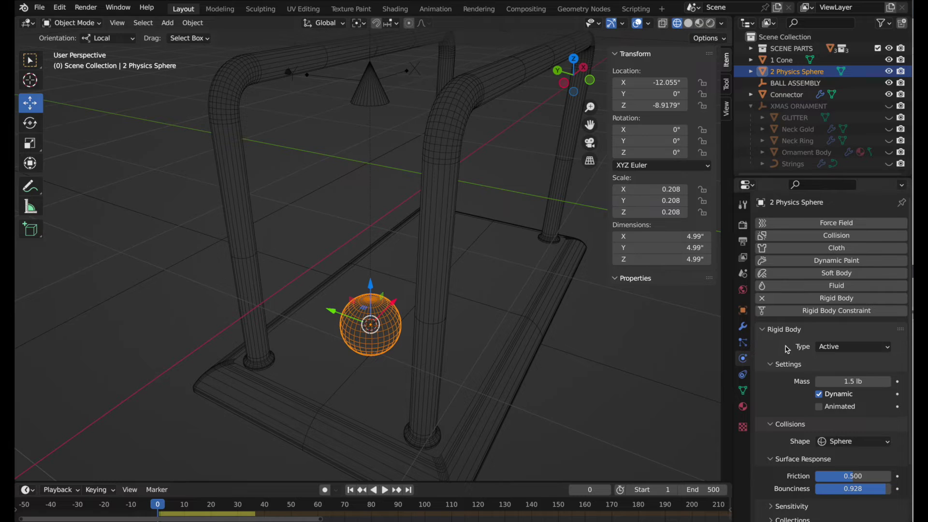
Switch 1 Cone's constraint type from Point to Hinge and center the view on the cone
{"action": "left_click", "coordinate": [784, 60]}
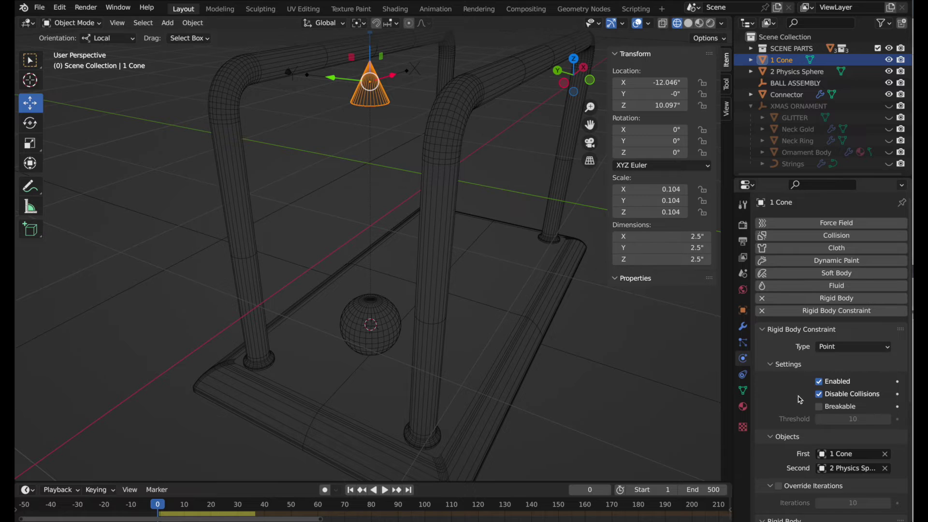
{"action": "left_click", "coordinate": [841, 348]}
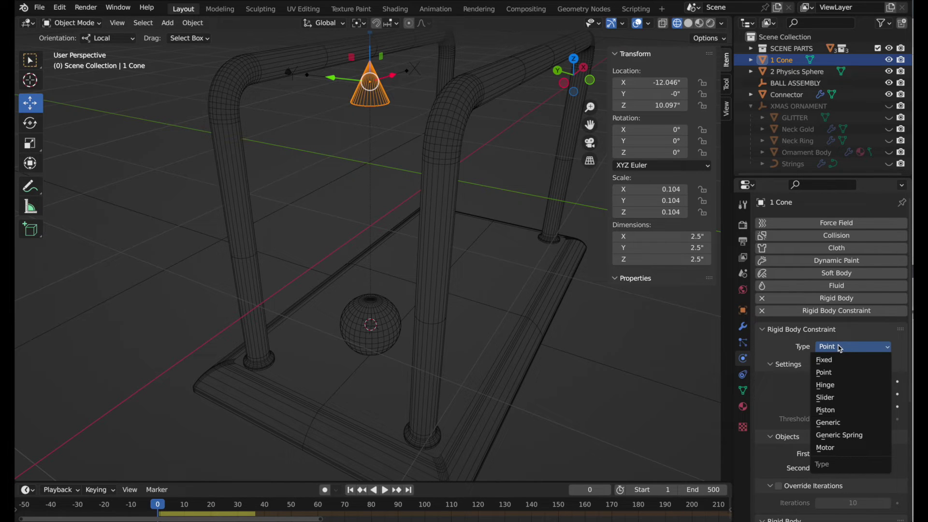
{"action": "left_click", "coordinate": [838, 385]}
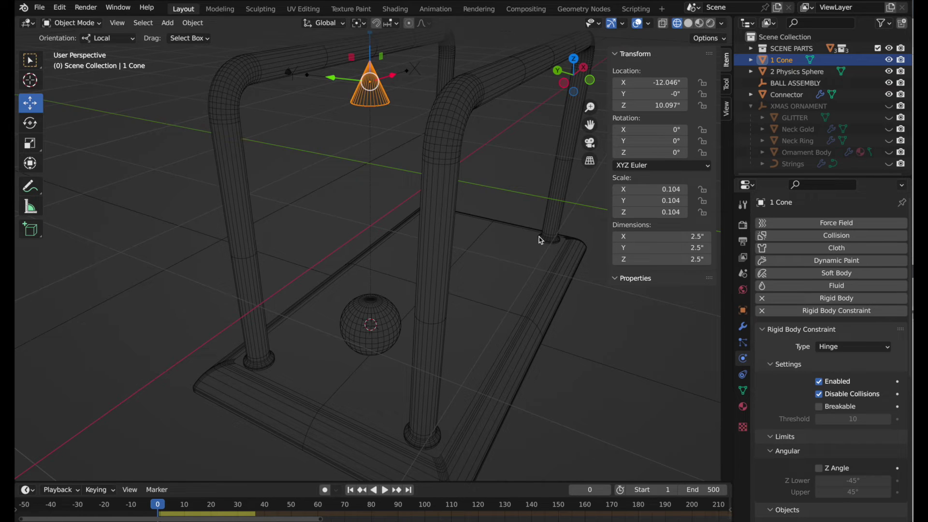
{"action": "middle_click_drag", "start_coordinate": [545, 239], "coordinate": [530, 316], "text": "shift"}
{"action": "scroll", "coordinate": [531, 315], "scroll_direction": "up", "scroll_amount": 3}
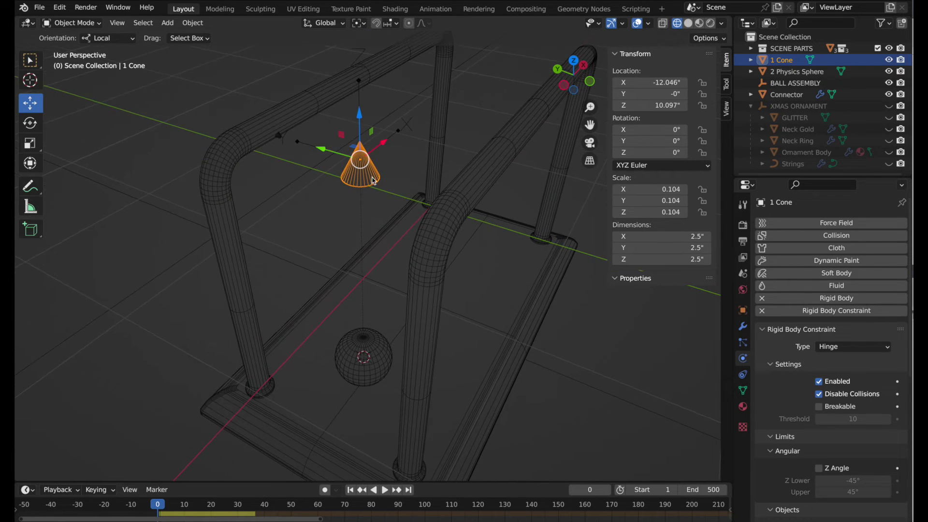
{"action": "scroll", "coordinate": [425, 141], "scroll_direction": "up", "scroll_amount": 3}
{"action": "middle_click_drag", "start_coordinate": [423, 138], "coordinate": [402, 192], "text": "shift"}
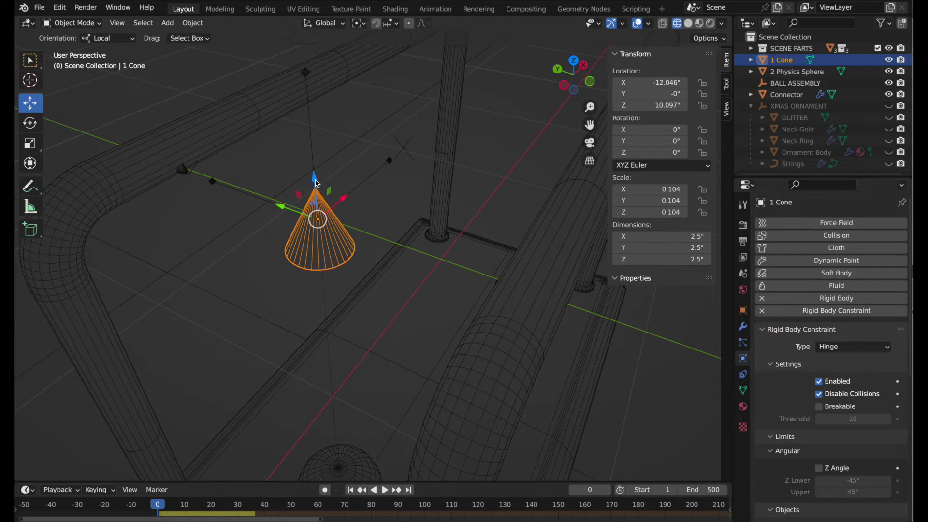
Rotate 1 Cone 90° about X, return to the Move tool, and collapse Angular limits
{"action": "left_click", "coordinate": [30, 124]}
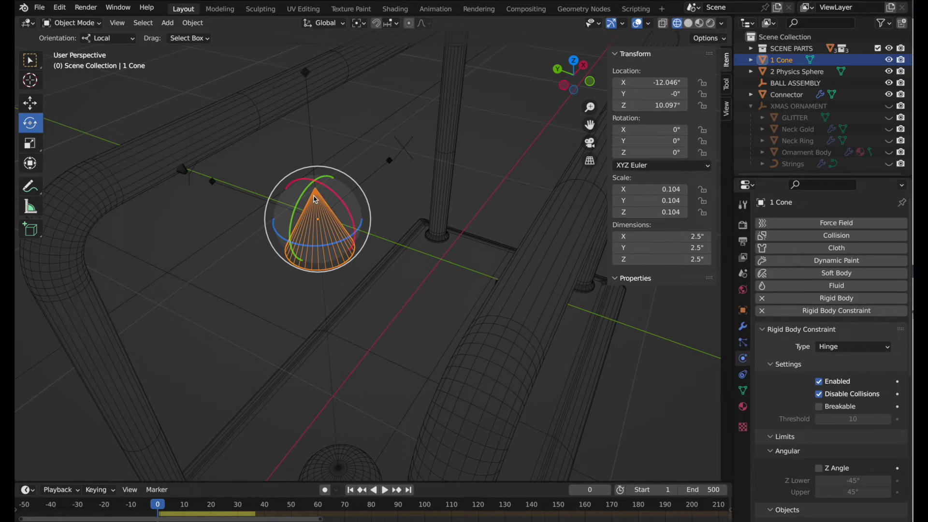
{"action": "left_click_drag", "start_coordinate": [322, 186], "coordinate": [340, 196]}
{"action": "type", "text": "90"}
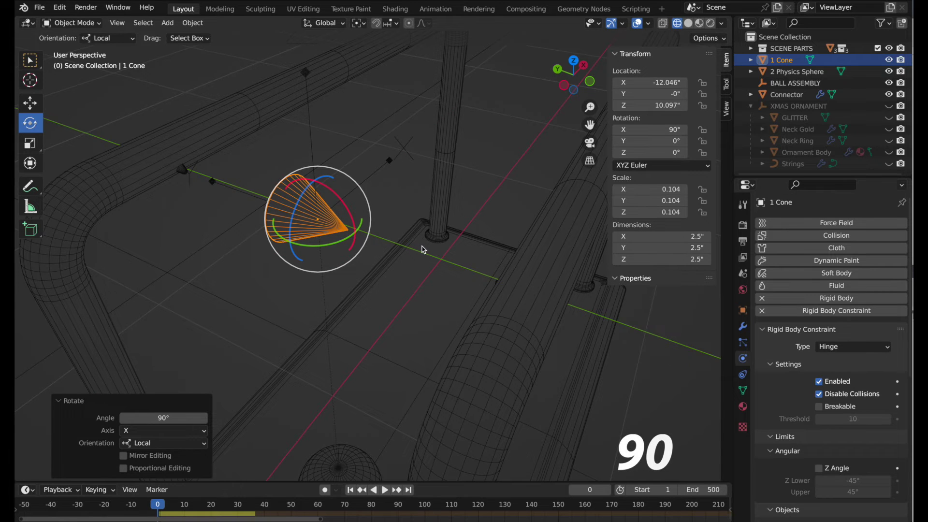
{"action": "left_click", "coordinate": [30, 102]}
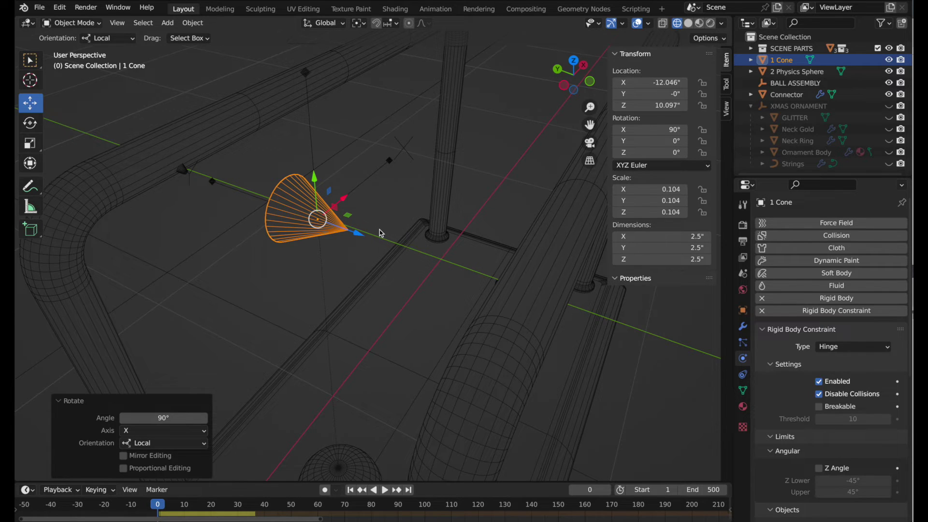
{"action": "left_click", "coordinate": [788, 451]}
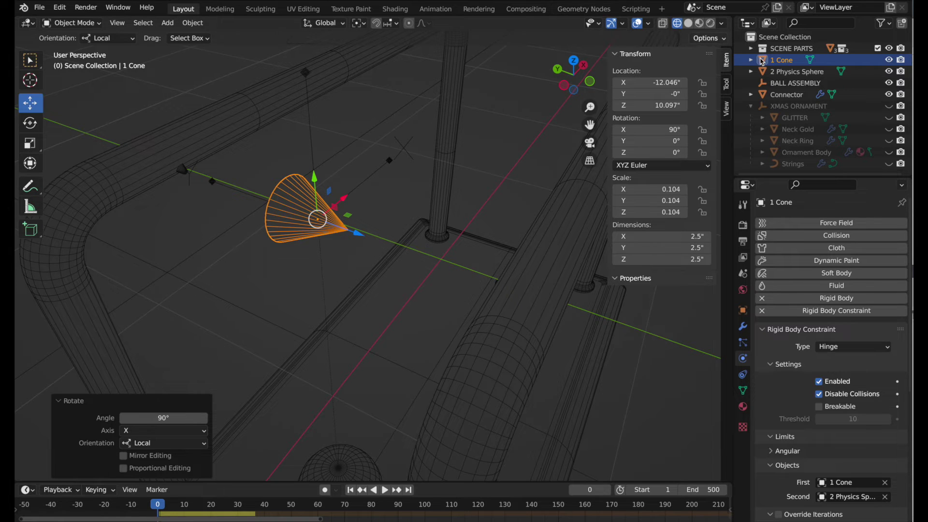
Parent 1 Cone, 2 Physics Sphere and Connector to the BALL ASSEMBLY empty
{"action": "left_click", "coordinate": [786, 86]}
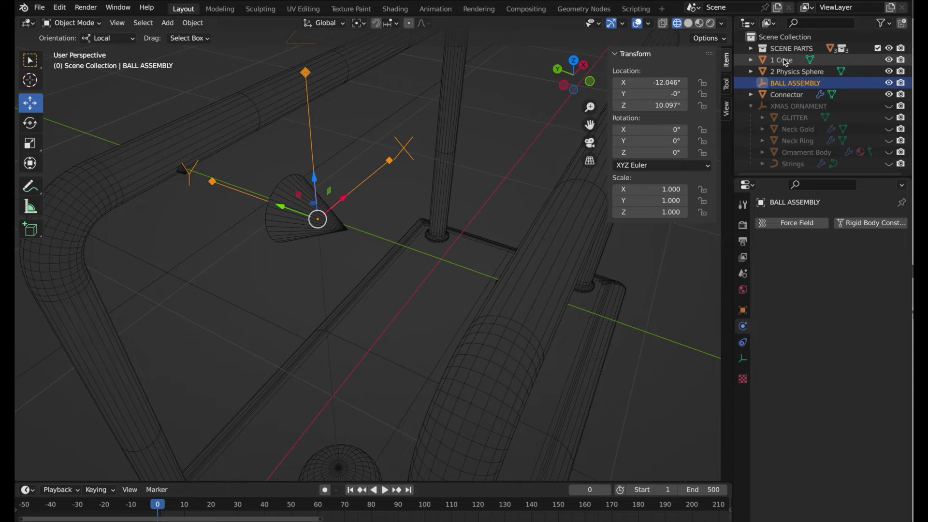
{"action": "left_click", "coordinate": [786, 60]}
{"action": "left_click", "coordinate": [786, 72], "text": "shift"}
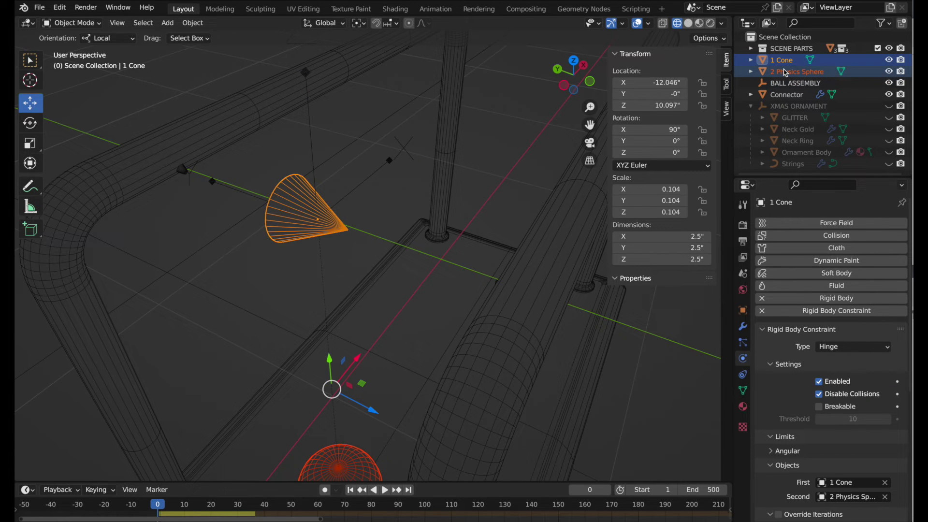
{"action": "left_click_drag", "start_coordinate": [786, 73], "coordinate": [788, 87]}
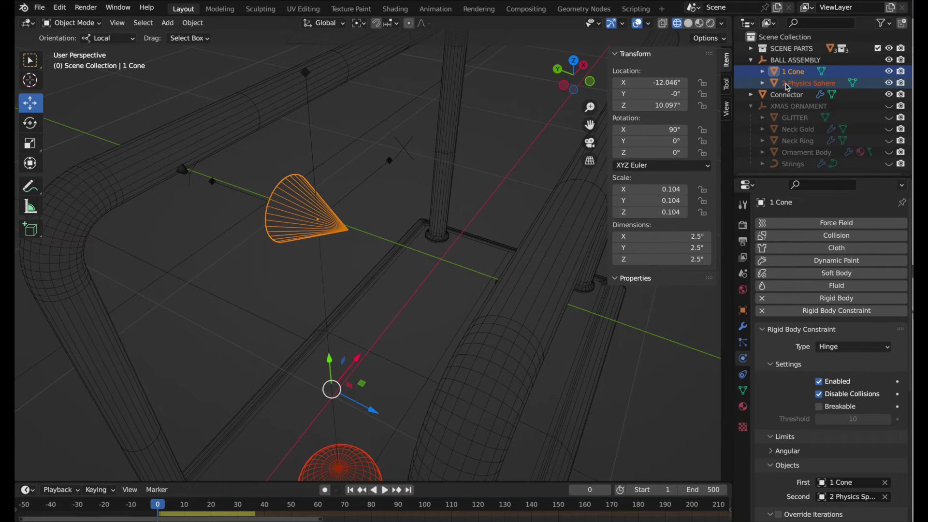
{"action": "left_click", "coordinate": [786, 96]}
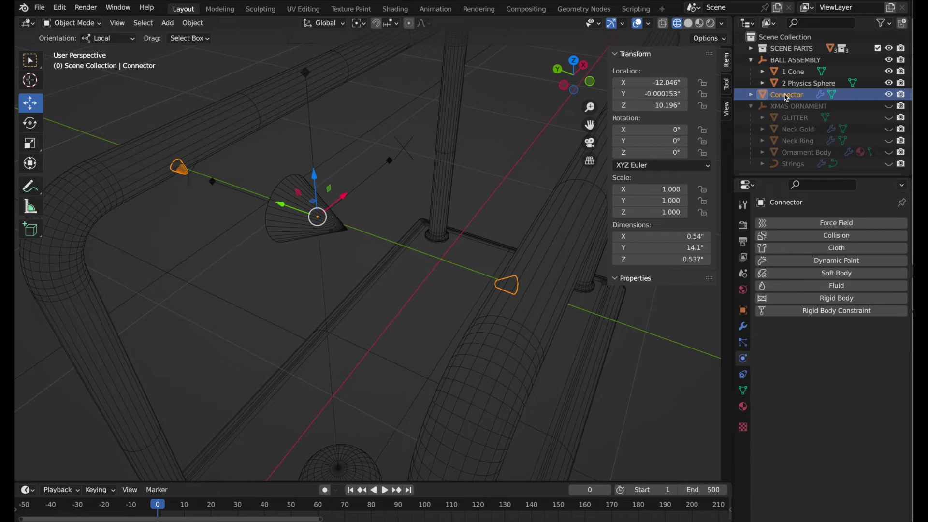
{"action": "left_click_drag", "start_coordinate": [787, 97], "coordinate": [795, 63]}
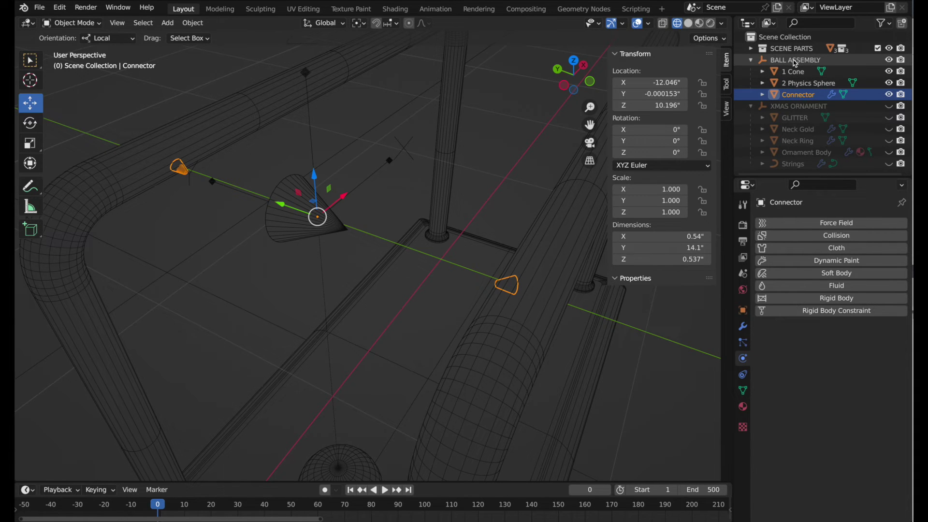
Unhide XMAS ORNAMENT, parent it to BALL ASSEMBLY, collapse it and hide it again
{"action": "left_click", "coordinate": [889, 105]}
{"action": "left_click", "coordinate": [798, 107]}
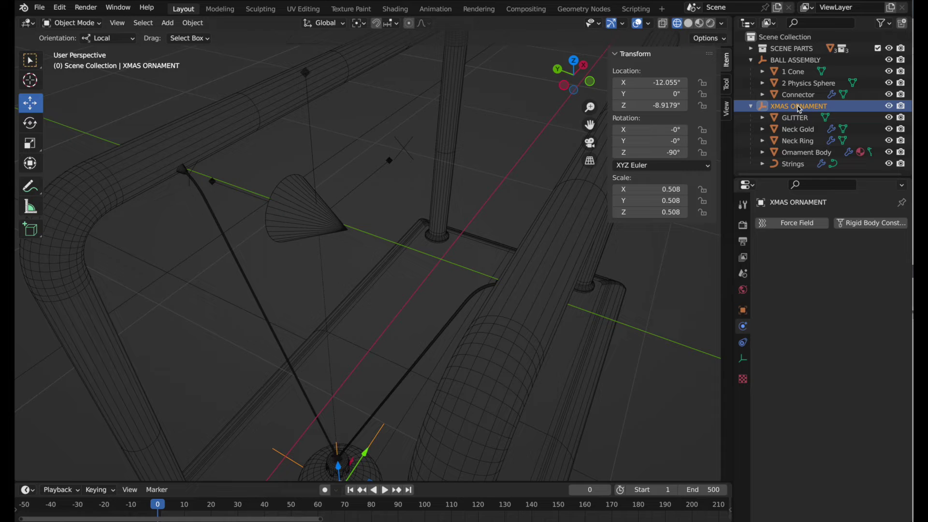
{"action": "left_click_drag", "start_coordinate": [799, 110], "coordinate": [814, 62]}
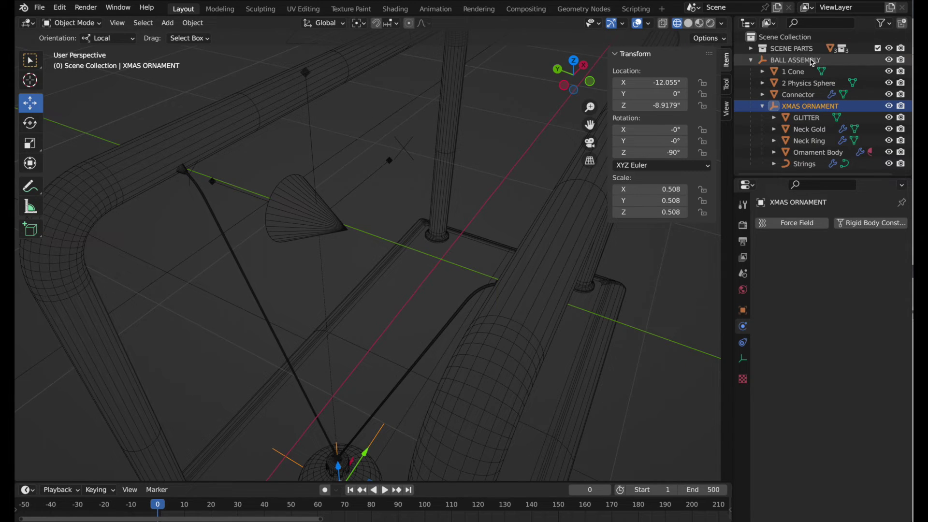
{"action": "left_click", "coordinate": [763, 106]}
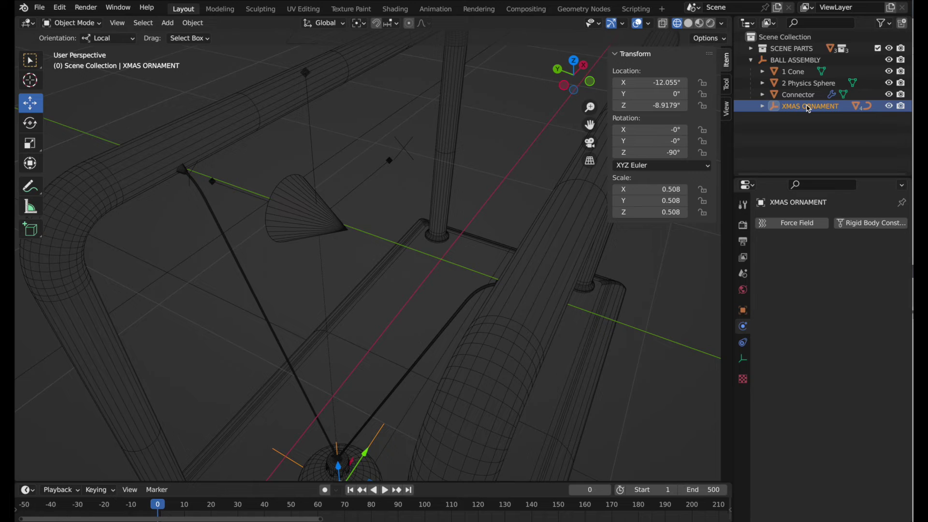
{"action": "left_click", "coordinate": [890, 106]}
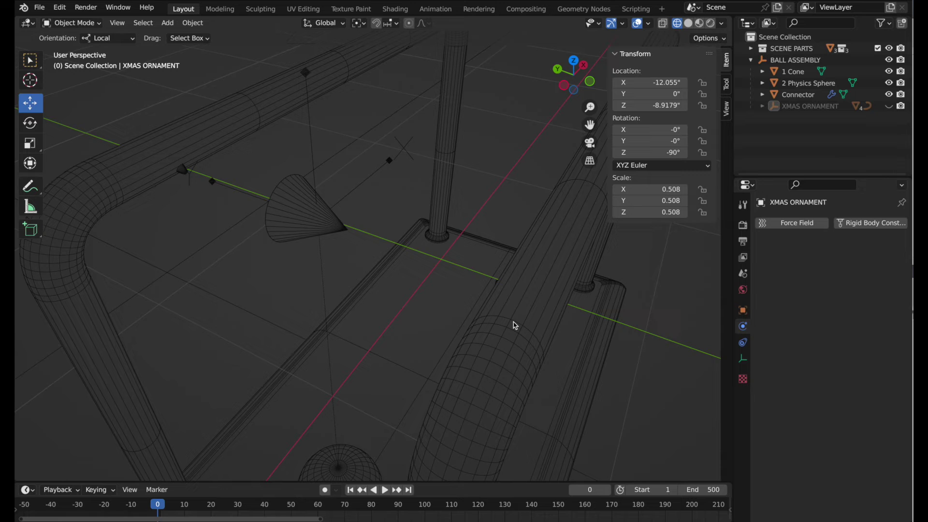
Frame the hanging sphere in front view, then select the BALL ASSEMBLY empty at the cone
{"action": "left_click", "coordinate": [590, 81]}
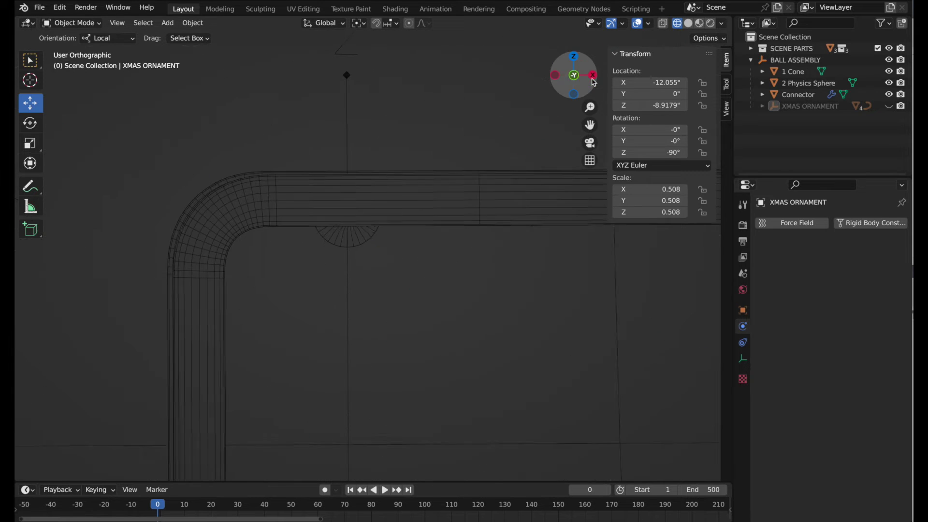
{"action": "scroll", "coordinate": [439, 231], "scroll_direction": "down", "scroll_amount": 3}
{"action": "middle_click_drag", "start_coordinate": [414, 421], "coordinate": [342, 259], "text": "shift"}
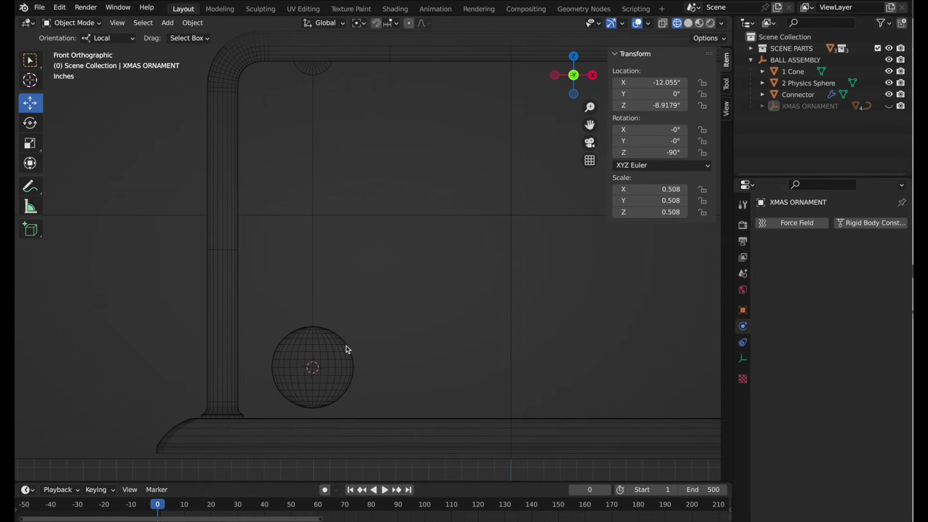
{"action": "middle_click_drag", "start_coordinate": [348, 349], "coordinate": [412, 368], "text": "shift"}
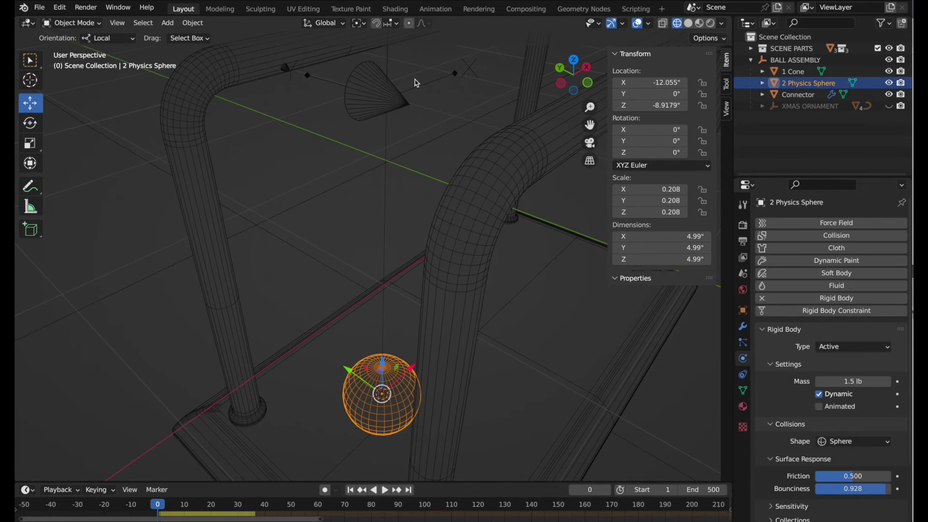
{"action": "left_click", "coordinate": [418, 90]}
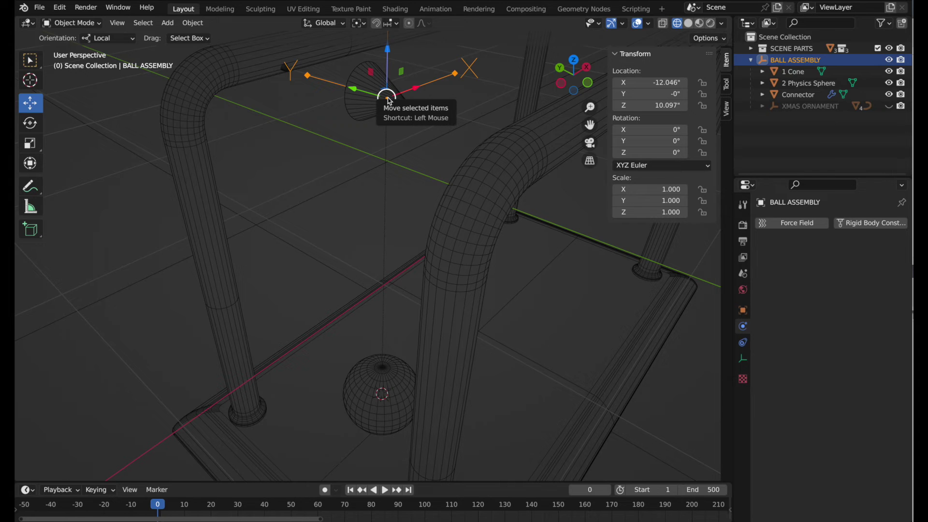
Add a Plain Axes empty at the BALL ASSEMBLY location with radius 10
{"action": "key", "text": "shift+s"}
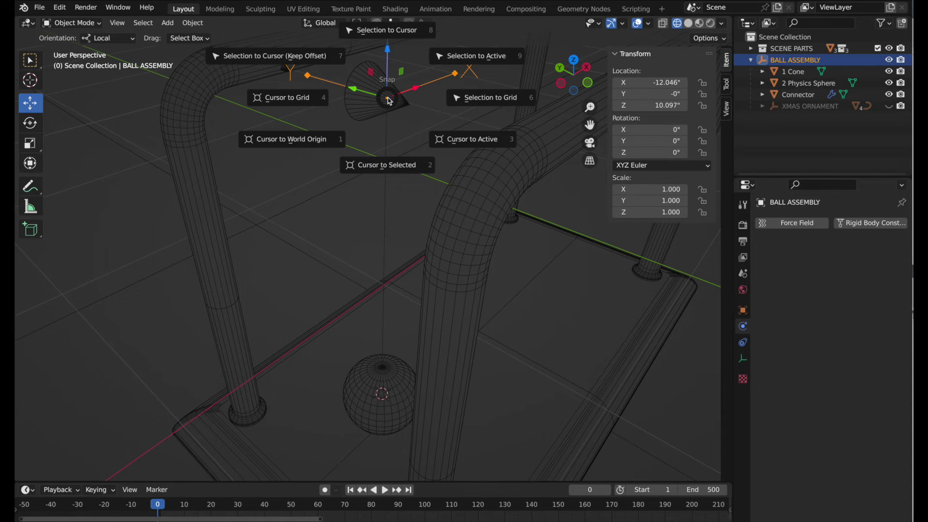
{"action": "left_click", "coordinate": [387, 166]}
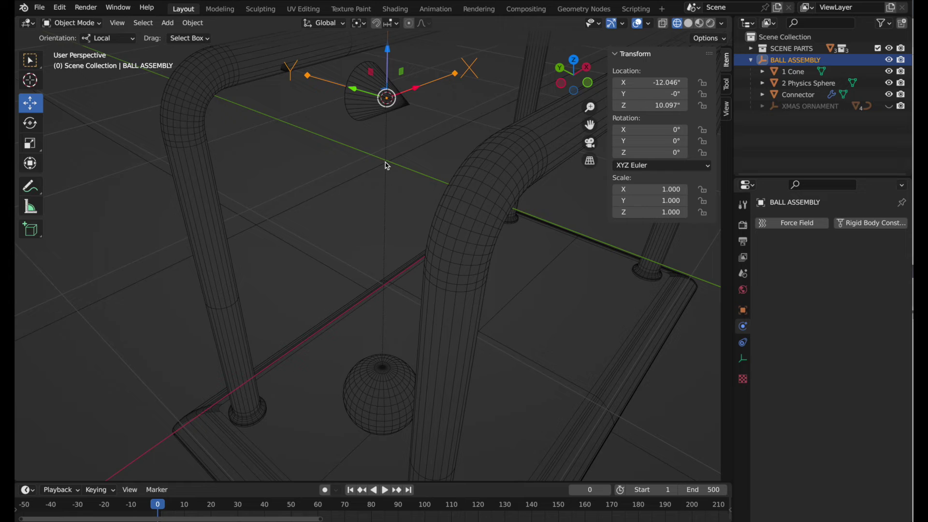
{"action": "key", "text": "shift+a"}
{"action": "mouse_move", "coordinate": [387, 166]}
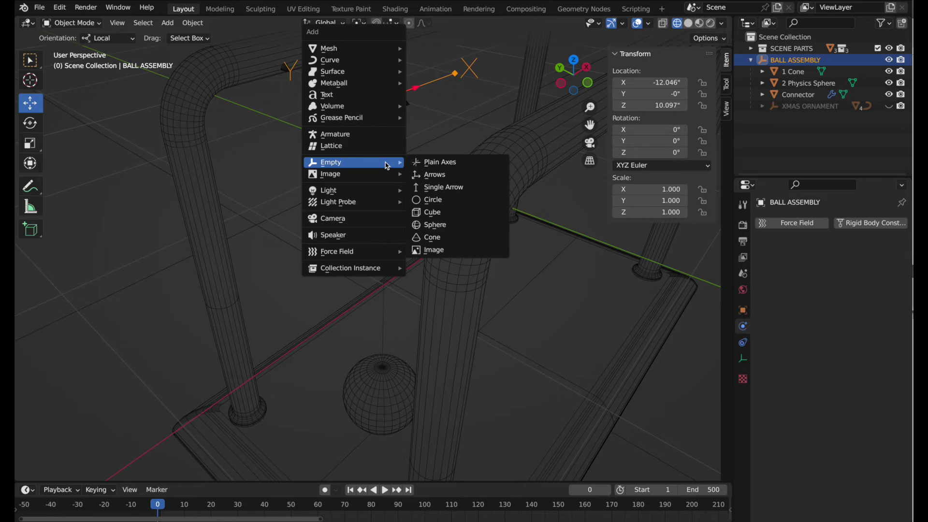
{"action": "left_click", "coordinate": [425, 166]}
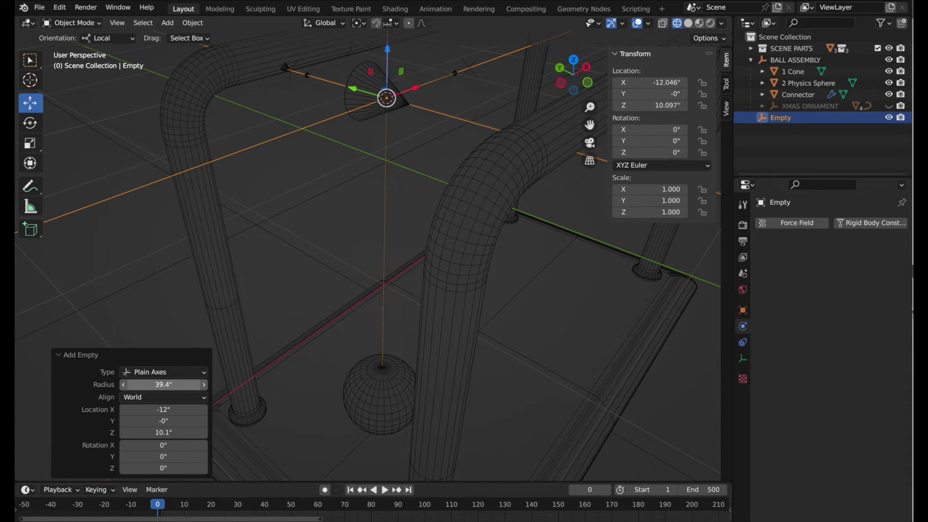
{"action": "double_click", "coordinate": [176, 384]}
{"action": "type", "text": "10"}
{"action": "key", "text": "Return"}
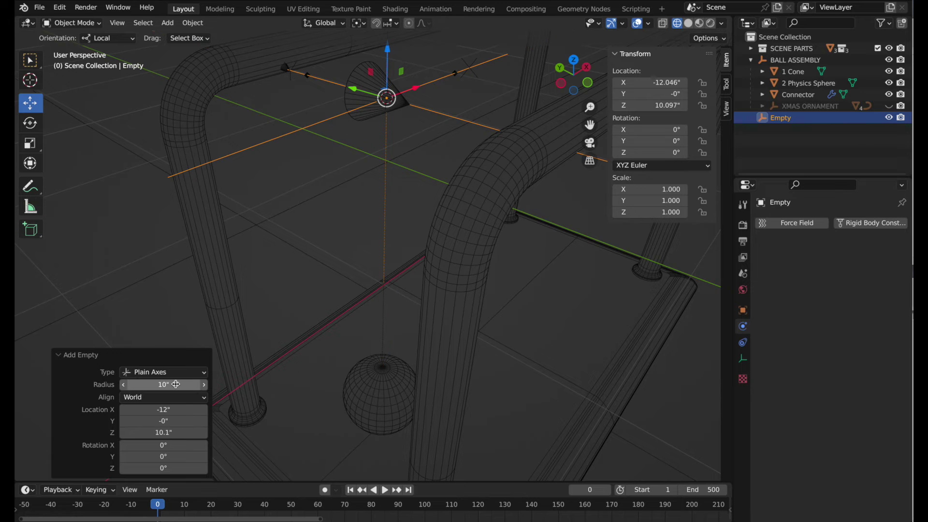
Name the empty '2 Posing Rotatino', nest it in BALL ASSEMBLY, and parent 2 Physics Sphere to it
{"action": "double_click", "coordinate": [779, 118]}
{"action": "type", "text": "2"}
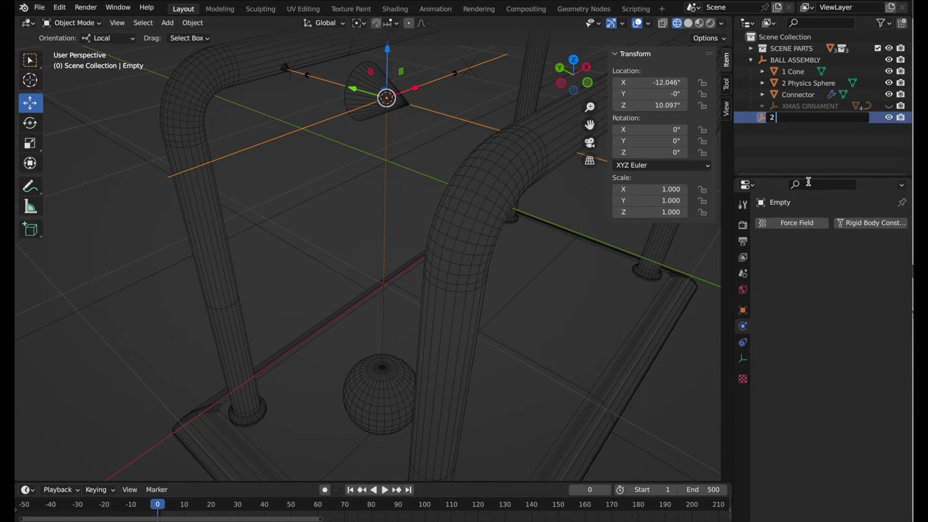
{"action": "type", "text": " Posing Rotatino"}
{"action": "key", "text": "Return"}
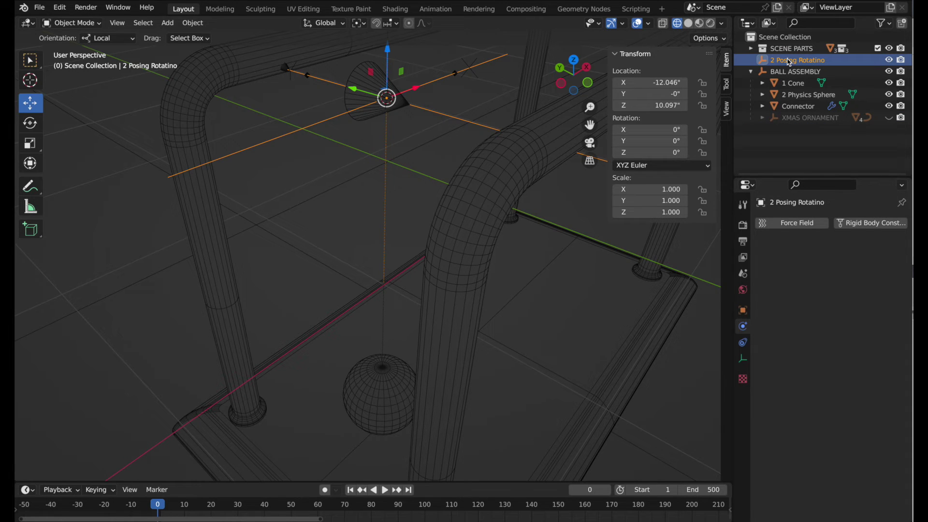
{"action": "left_click_drag", "start_coordinate": [790, 62], "coordinate": [795, 71]}
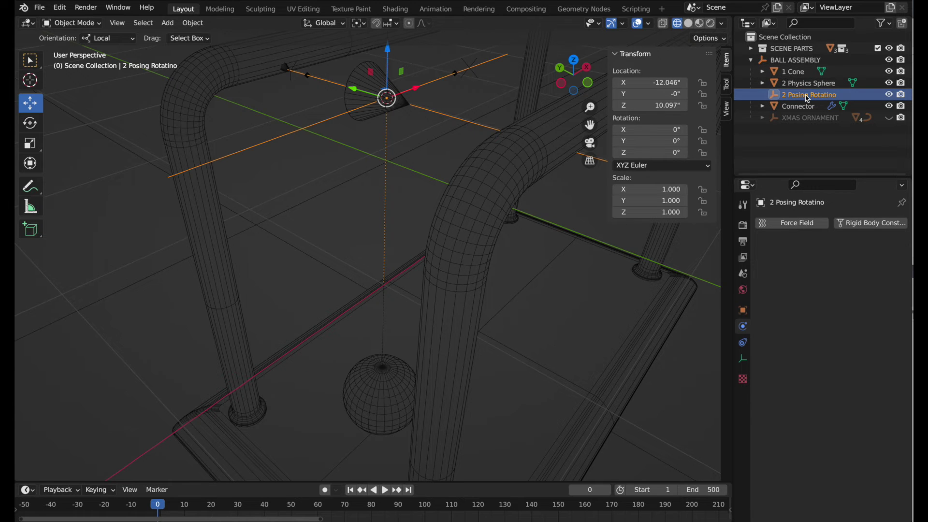
{"action": "left_click", "coordinate": [806, 84]}
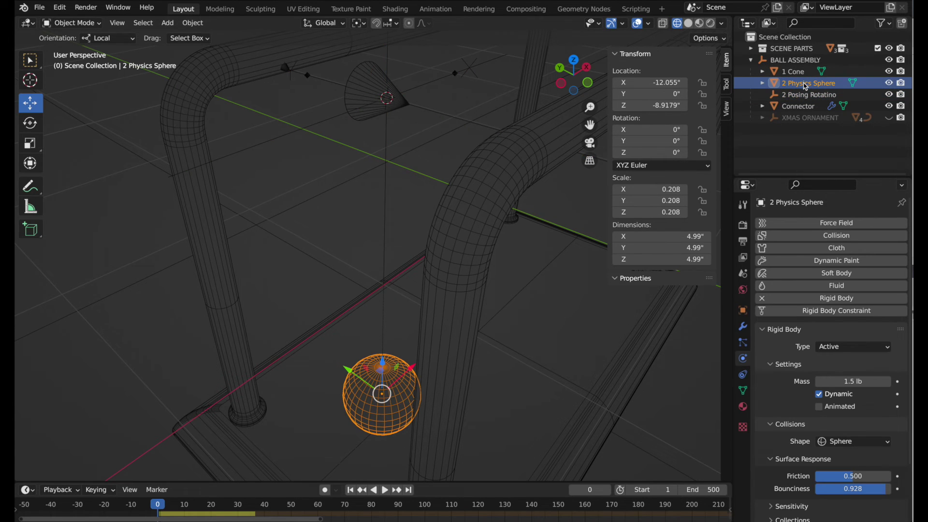
{"action": "left_click_drag", "start_coordinate": [805, 86], "coordinate": [805, 95]}
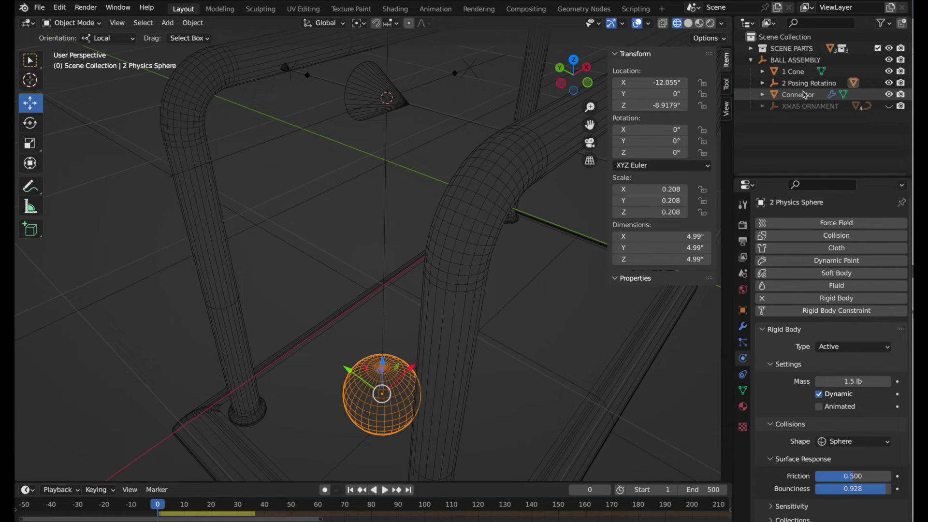
Correct the empty's name to '2 Posing Rotation' and expand its children
{"action": "left_click", "coordinate": [805, 83]}
{"action": "key", "text": "F2"}
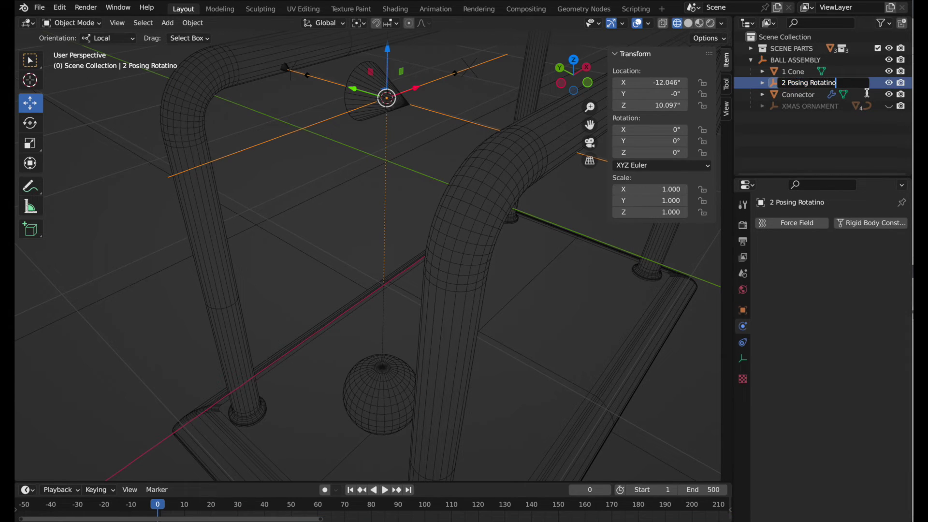
{"action": "key", "text": "BackSpace"}
{"action": "key", "text": "BackSpace"}
{"action": "type", "text": "o"}
{"action": "key", "text": "Return"}
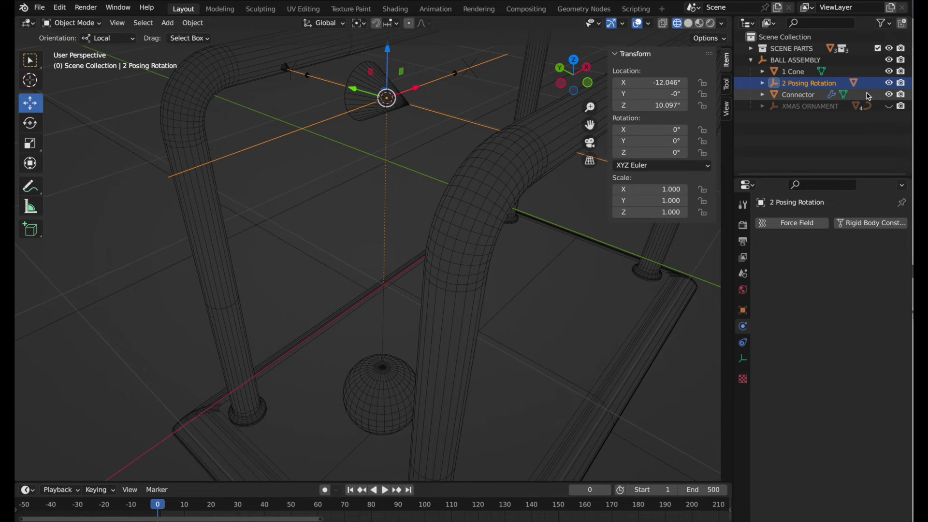
{"action": "left_click", "coordinate": [763, 84]}
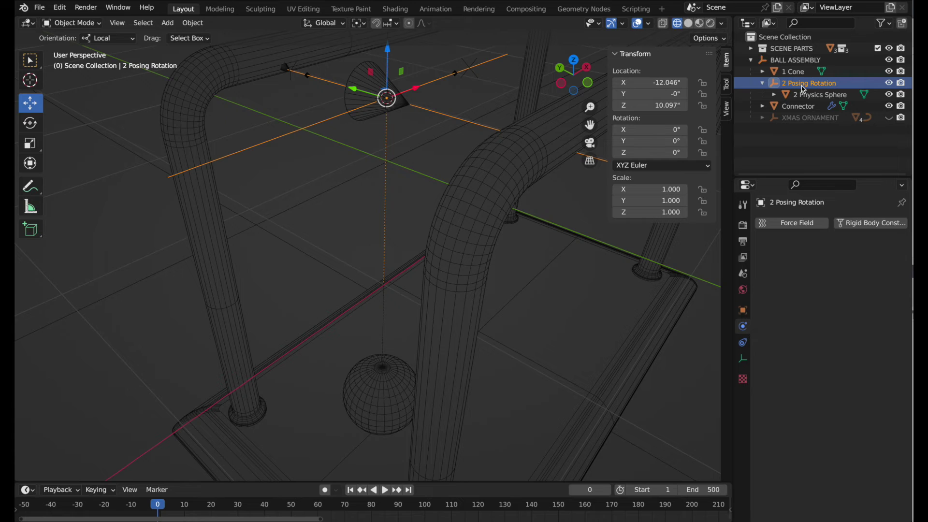
Show XMAS ORNAMENT and parent it to 2 Physics Sphere
{"action": "left_click", "coordinate": [890, 118]}
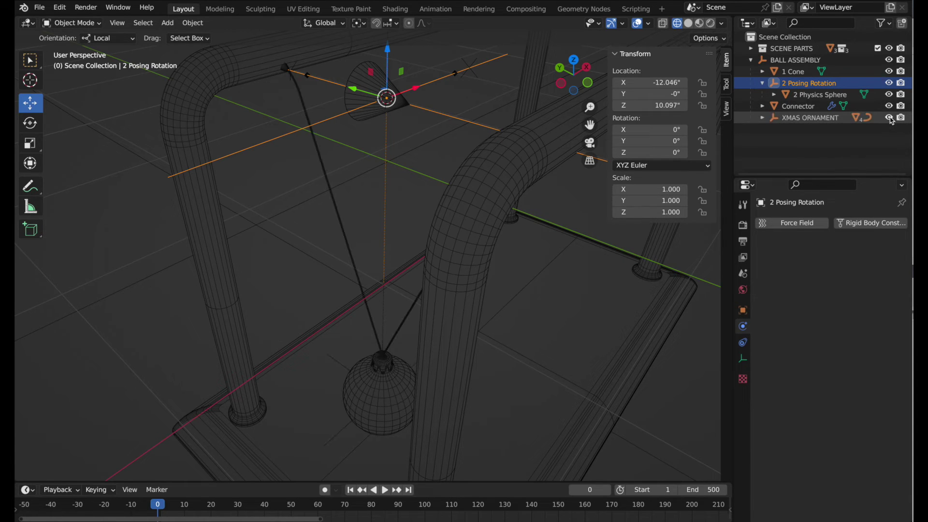
{"action": "left_click", "coordinate": [807, 119]}
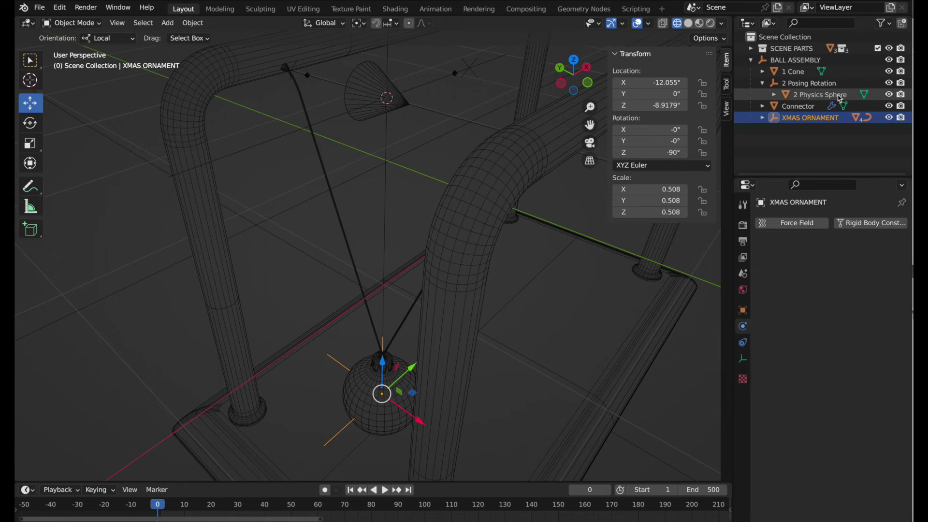
{"action": "left_click_drag", "start_coordinate": [806, 120], "coordinate": [817, 97]}
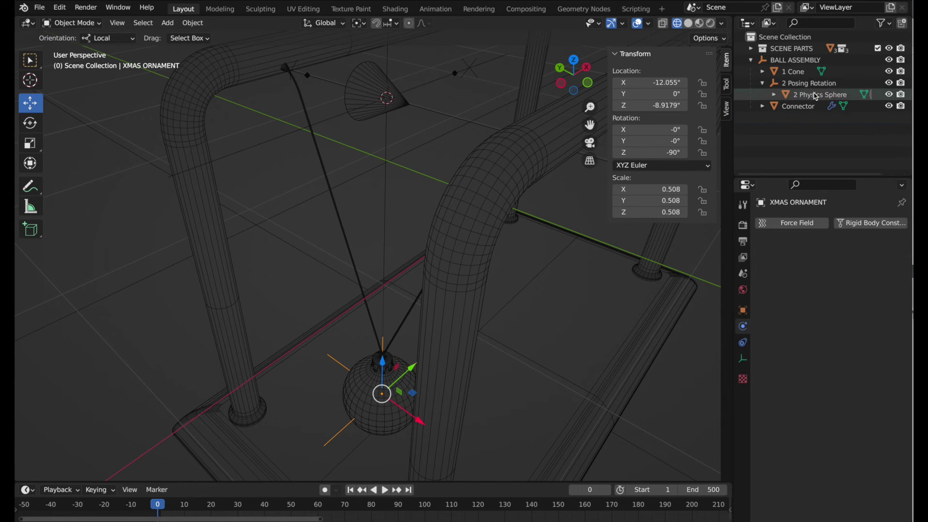
{"action": "left_click", "coordinate": [774, 95]}
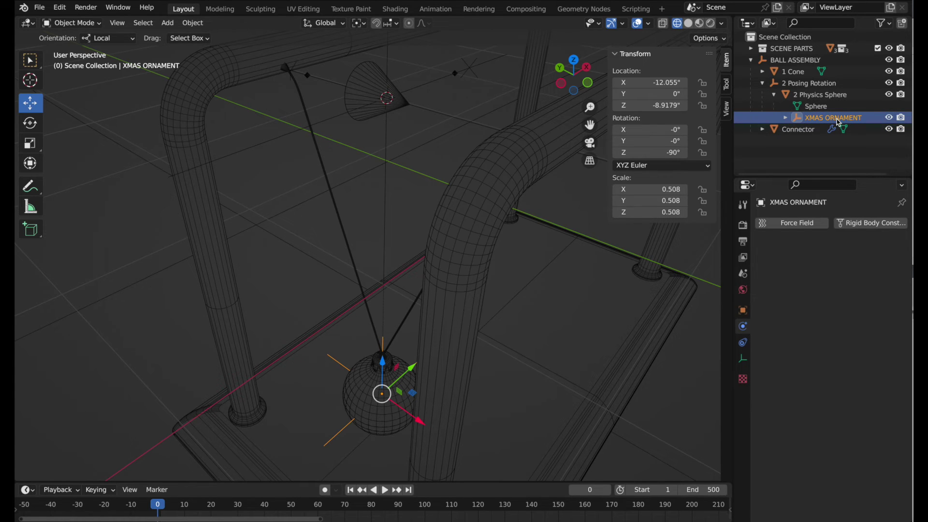
Disable 2 Physics Sphere in renders and fold up the assembly hierarchy
{"action": "left_click", "coordinate": [821, 96]}
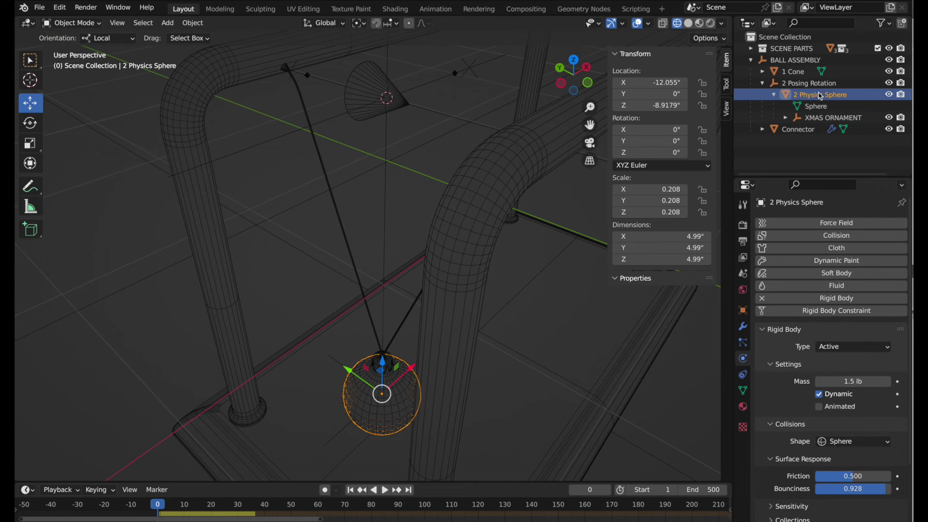
{"action": "left_click", "coordinate": [903, 96]}
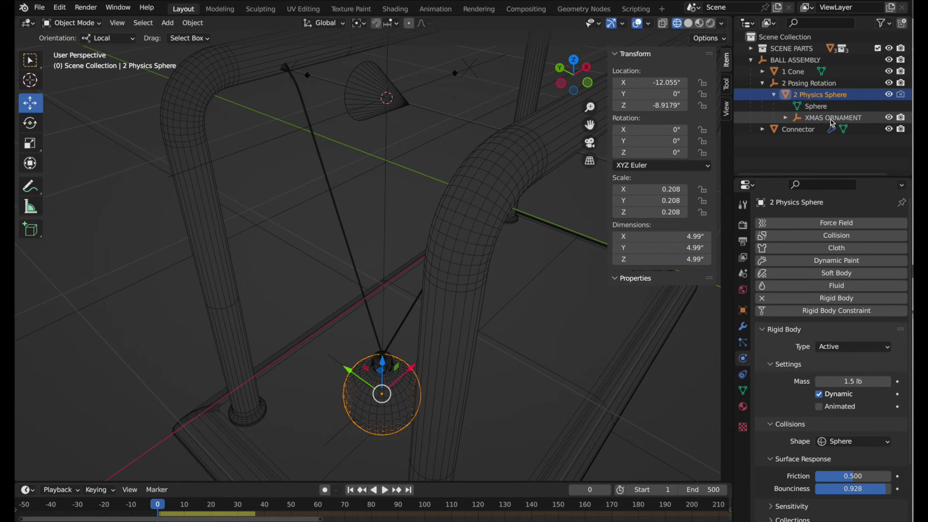
{"action": "key", "text": "KP_Subtract"}
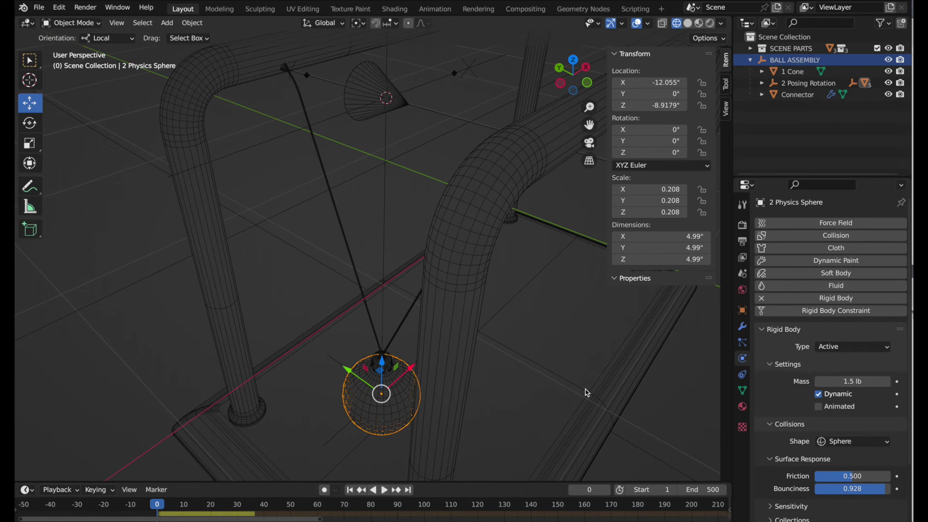
In front view, make a linked duplicate of the whole BALL ASSEMBLY hierarchy along X
{"action": "left_click", "coordinate": [588, 84]}
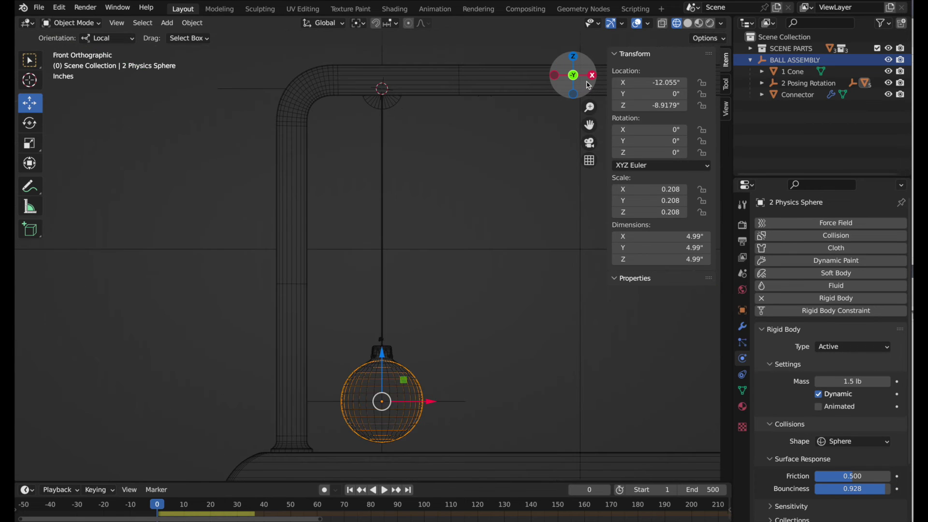
{"action": "right_click", "coordinate": [777, 62]}
{"action": "left_click", "coordinate": [772, 96]}
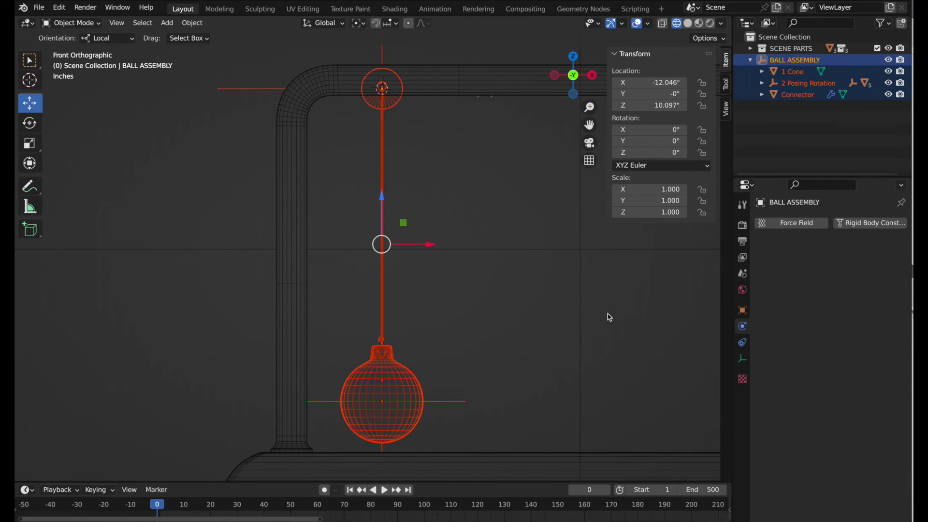
{"action": "middle_click_drag", "start_coordinate": [609, 317], "coordinate": [425, 331], "text": "shift"}
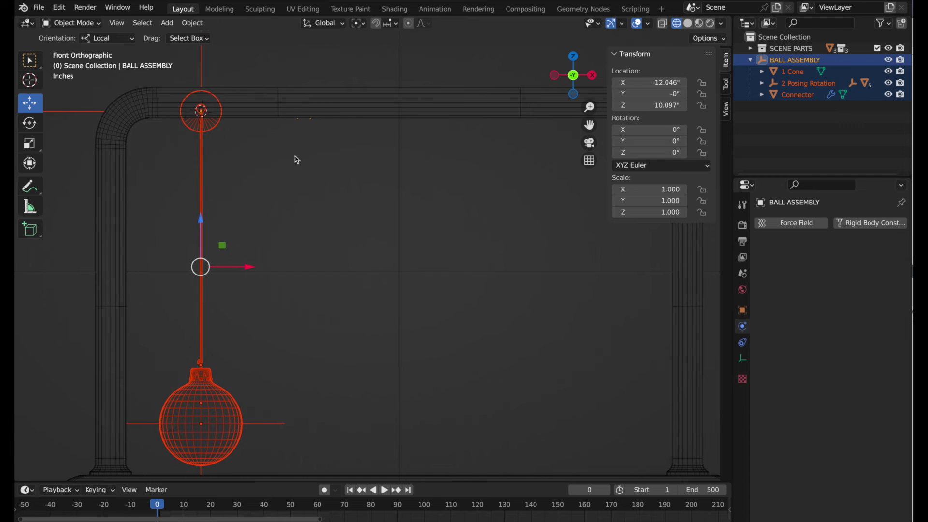
{"action": "left_click", "coordinate": [193, 23]}
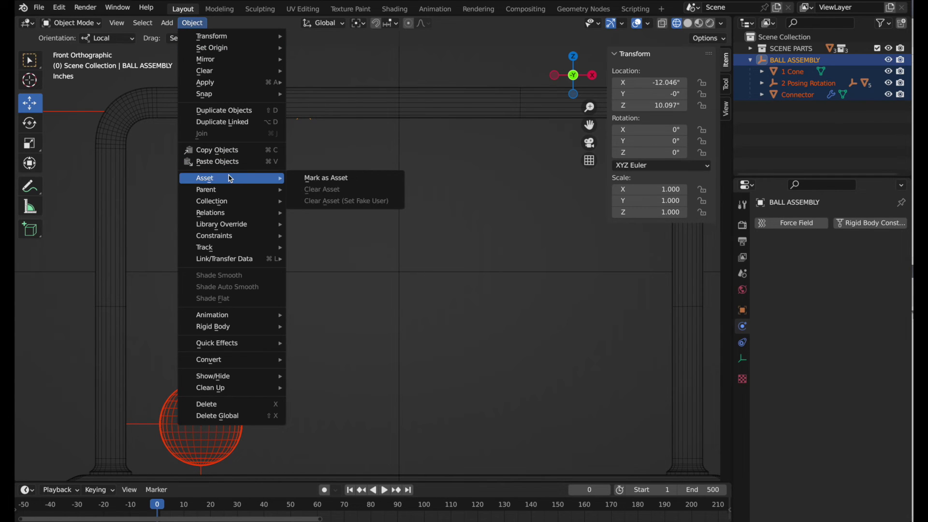
{"action": "left_click", "coordinate": [226, 124]}
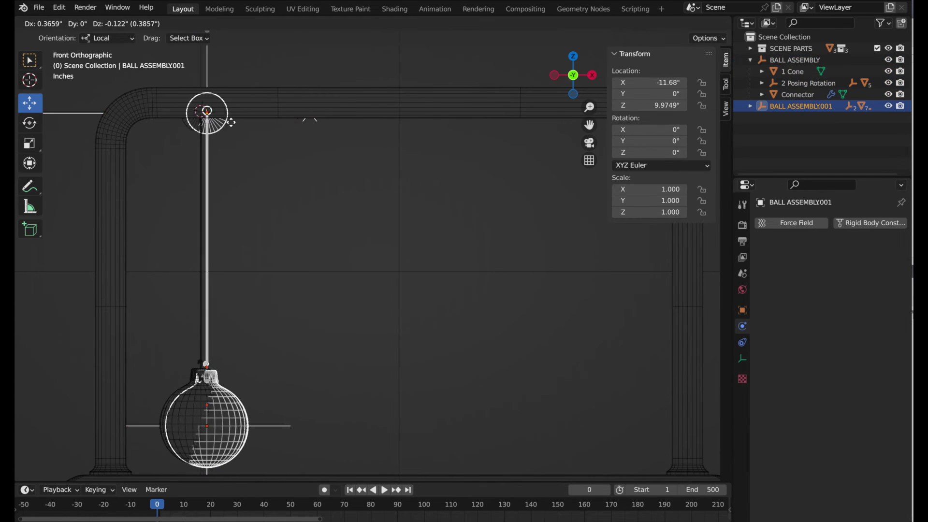
{"action": "key", "text": "x"}
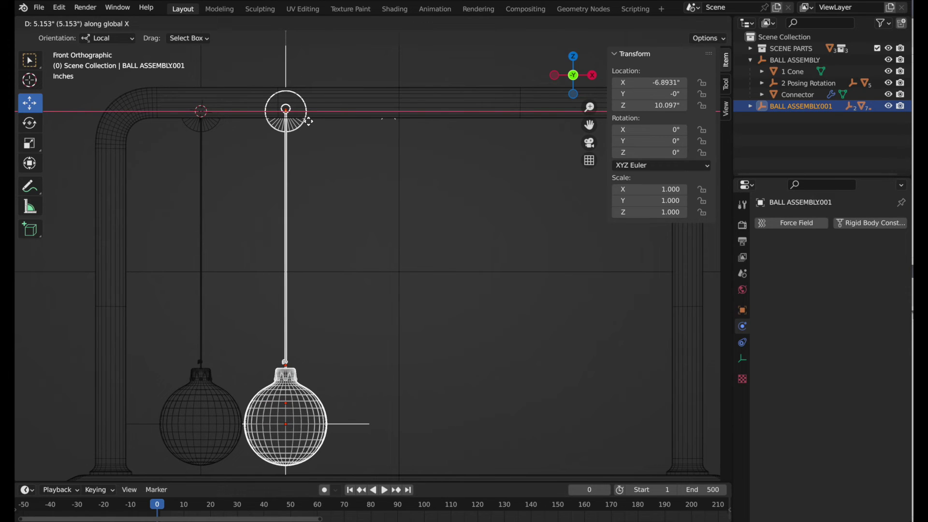
{"action": "left_click", "coordinate": [309, 120]}
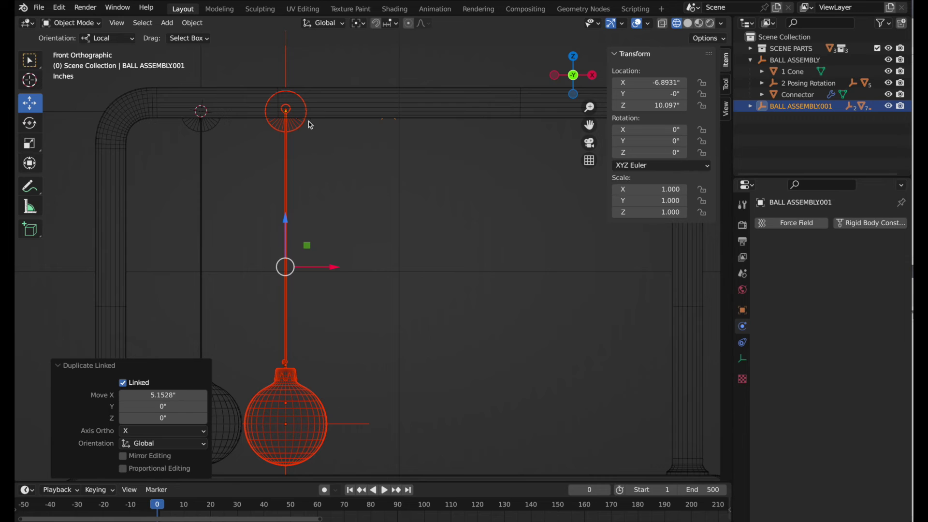
Repeat the linked duplicate for the remaining assemblies, then shift all five 1.7379" along X
{"action": "key", "text": "shift+r"}
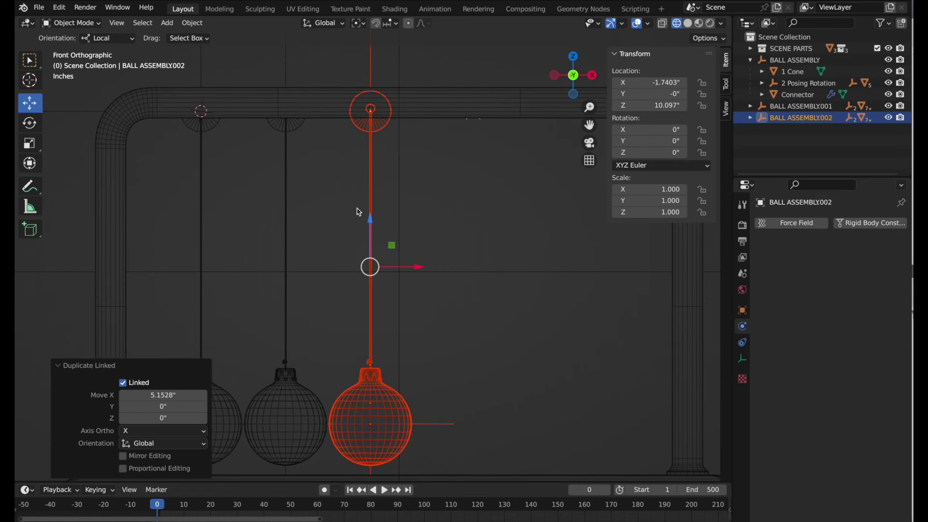
{"action": "key", "text": "shift+r"}
{"action": "key", "text": "shift+r"}
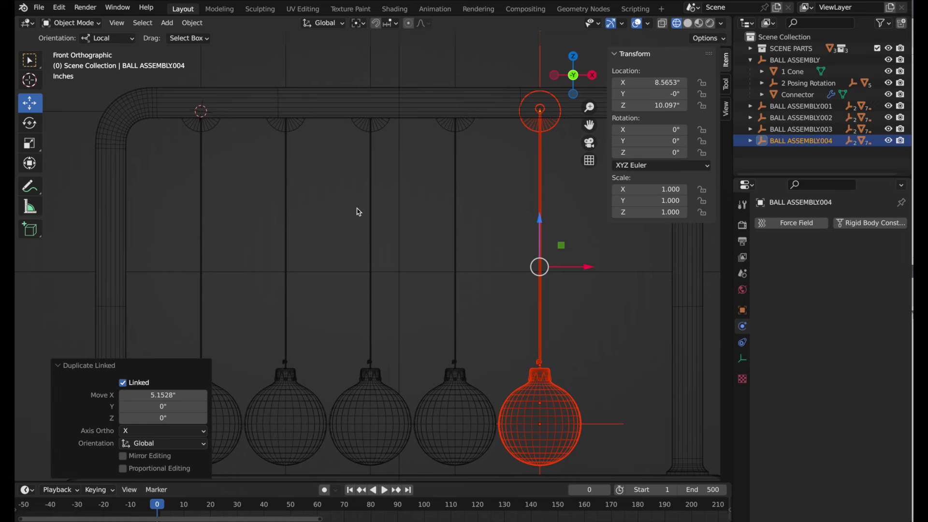
{"action": "left_click", "coordinate": [750, 60]}
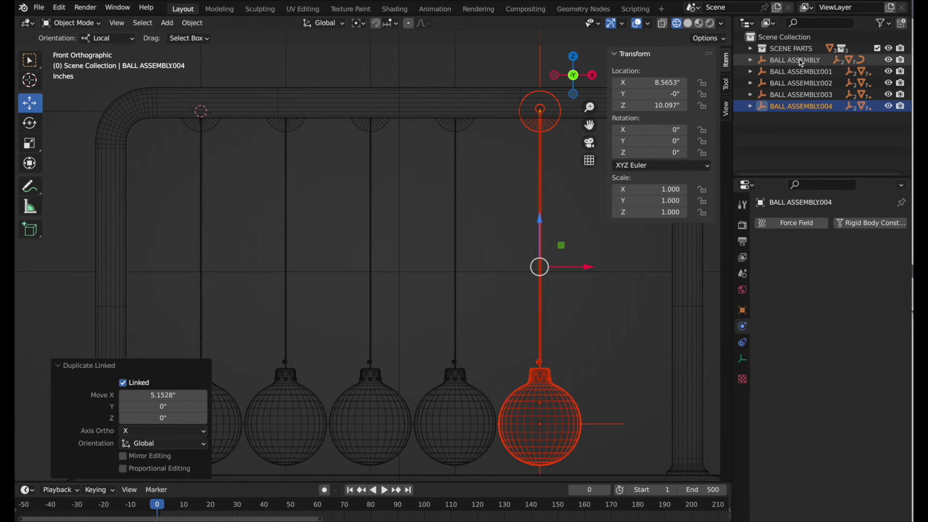
{"action": "left_click", "coordinate": [802, 60], "text": "shift"}
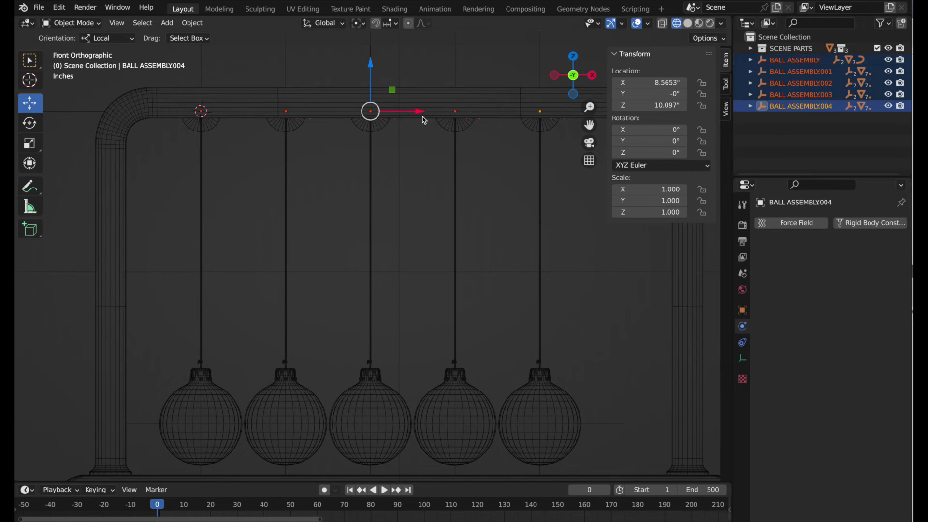
{"action": "left_click_drag", "start_coordinate": [418, 114], "coordinate": [448, 117]}
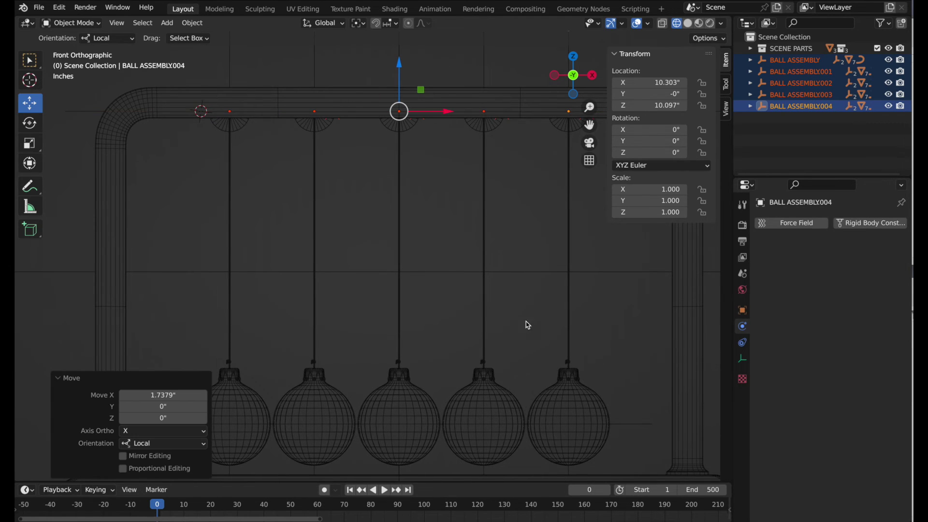
Review Rigid Body World settings: 30 substeps, 30 solver iterations, cache ending at frame 500
{"action": "left_click", "coordinate": [743, 274]}
{"action": "left_click", "coordinate": [768, 224]}
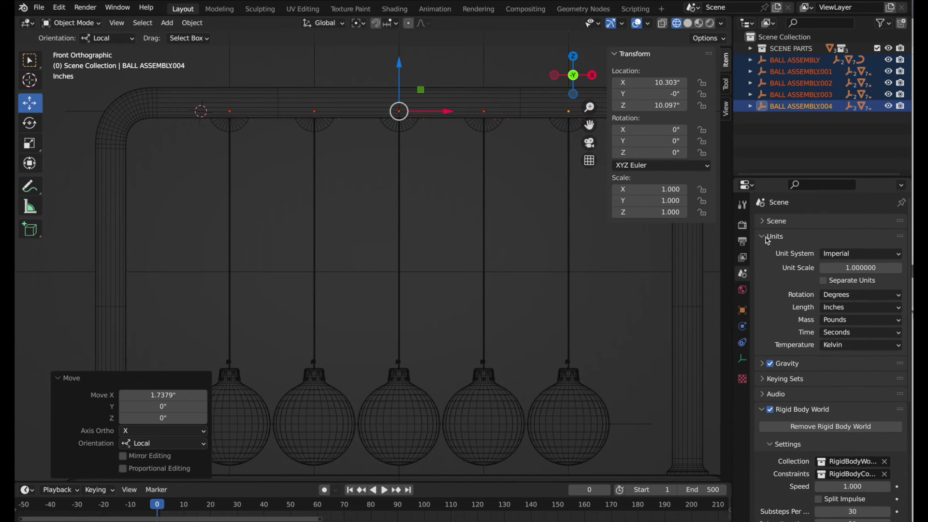
{"action": "left_click", "coordinate": [768, 237]}
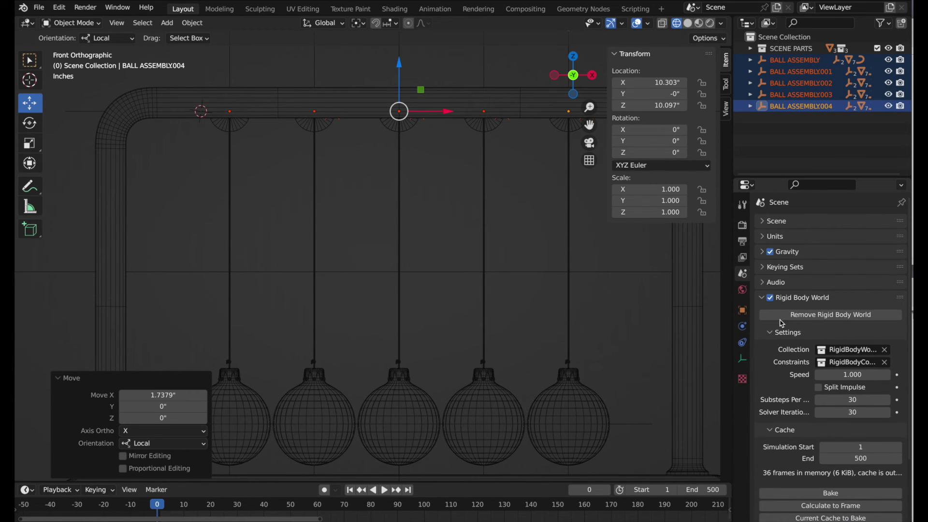
{"action": "scroll", "coordinate": [848, 301], "scroll_direction": "down", "scroll_amount": 3}
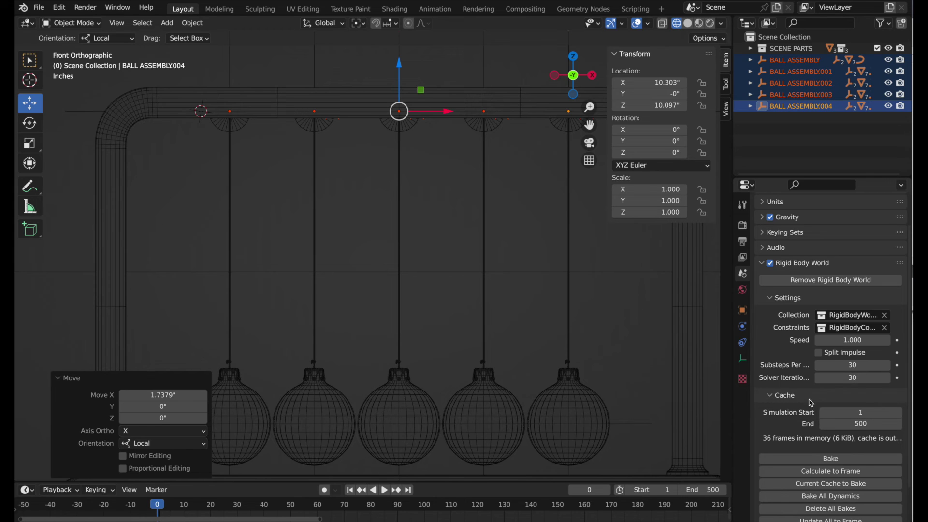
{"action": "scroll", "coordinate": [811, 403], "scroll_direction": "down", "scroll_amount": 2}
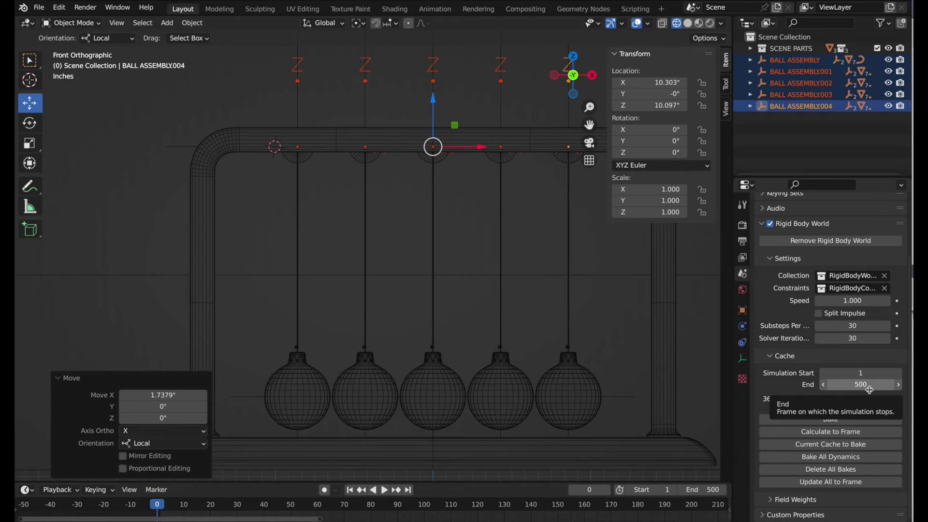
{"action": "scroll", "coordinate": [466, 305], "scroll_direction": "down", "scroll_amount": 3}
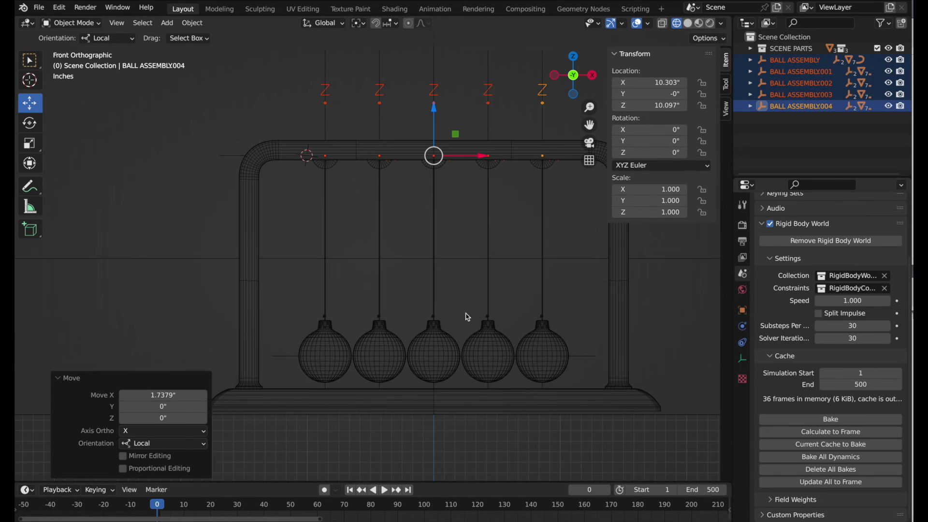
Rotate the first assembly's 2 Posing Rotation arm 61.3° to raise its ball
{"action": "left_click", "coordinate": [764, 60]}
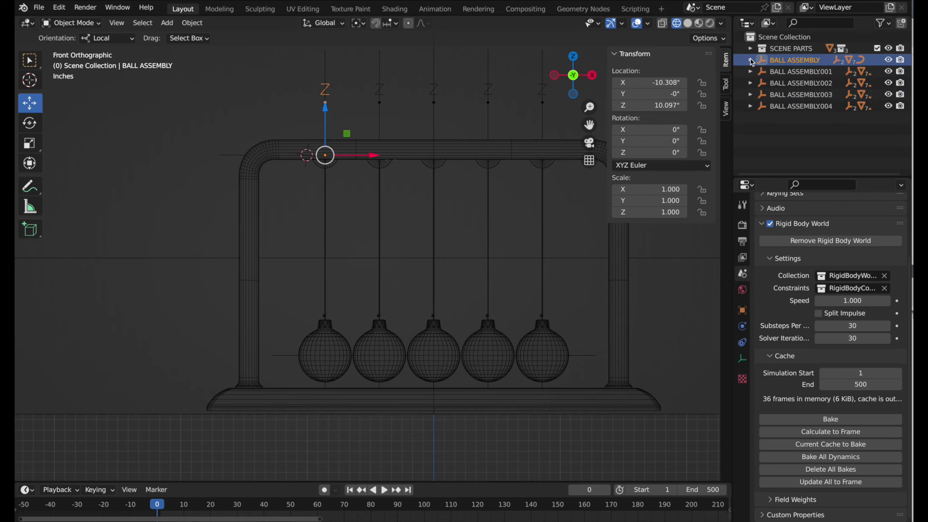
{"action": "left_click", "coordinate": [752, 62]}
{"action": "left_click", "coordinate": [750, 60]}
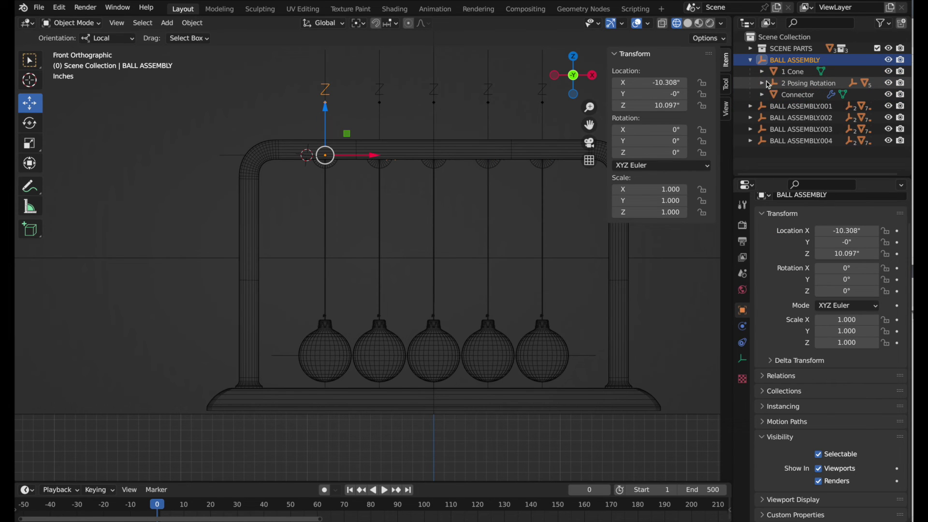
{"action": "left_click", "coordinate": [823, 87]}
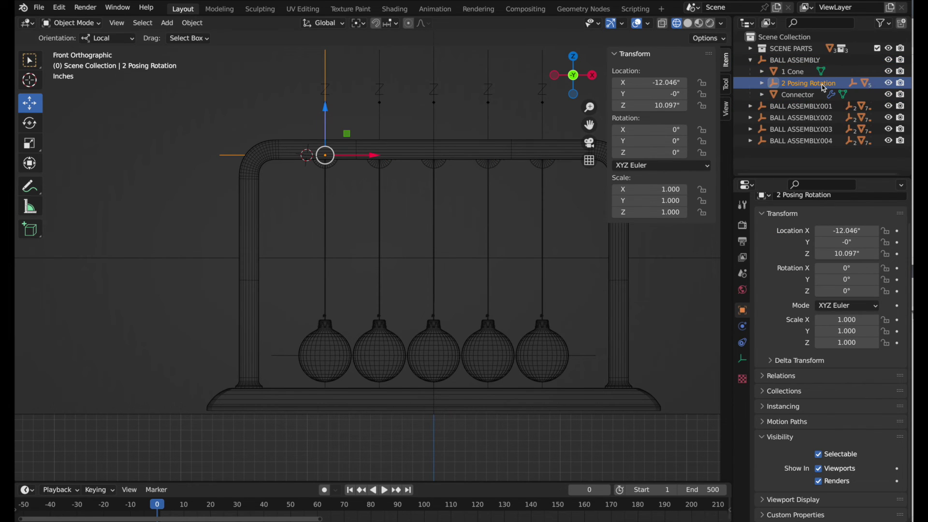
{"action": "left_click", "coordinate": [28, 123]}
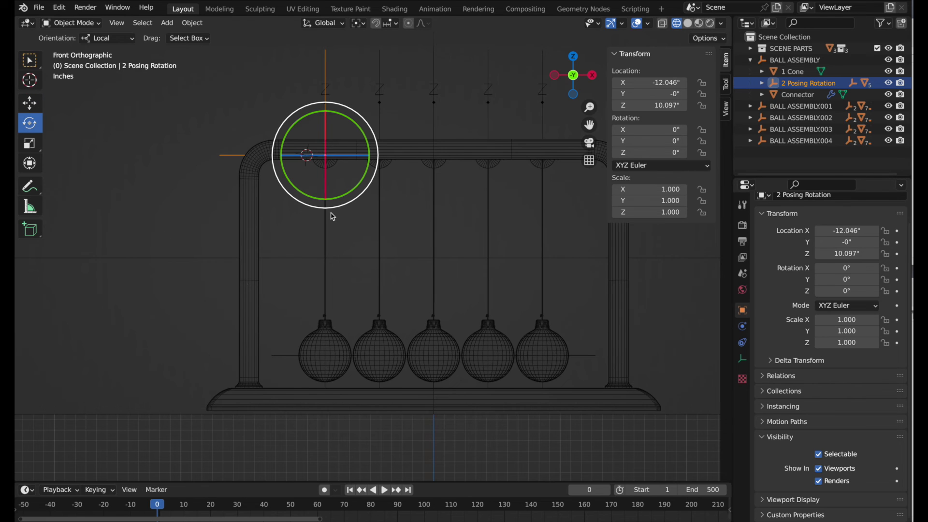
{"action": "left_click_drag", "start_coordinate": [333, 216], "coordinate": [240, 240]}
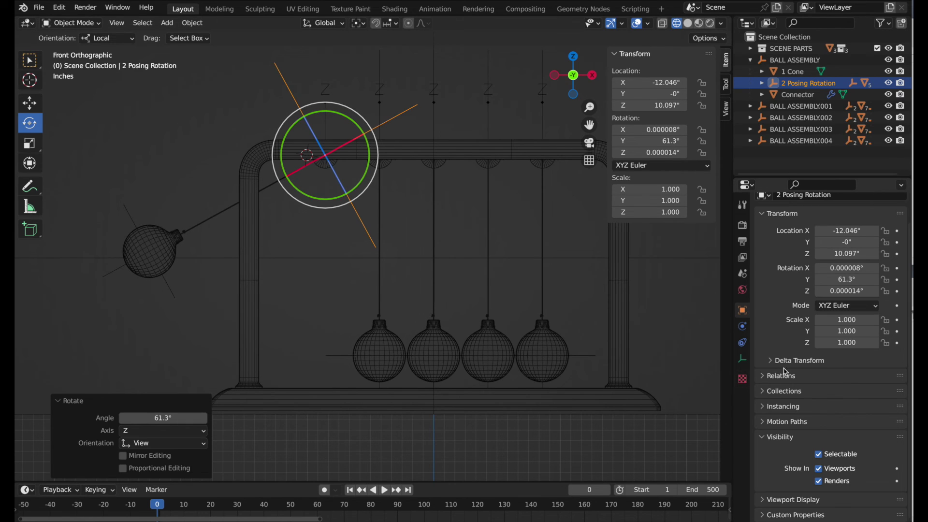
Bake the rigid body simulation, play it back, and rewind to the start
{"action": "left_click", "coordinate": [743, 274]}
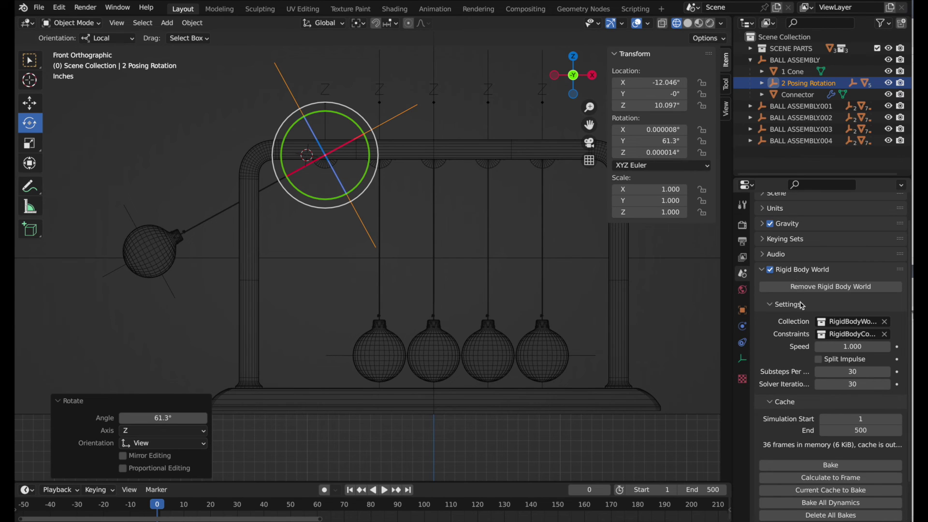
{"action": "scroll", "coordinate": [810, 414], "scroll_direction": "down", "scroll_amount": 2}
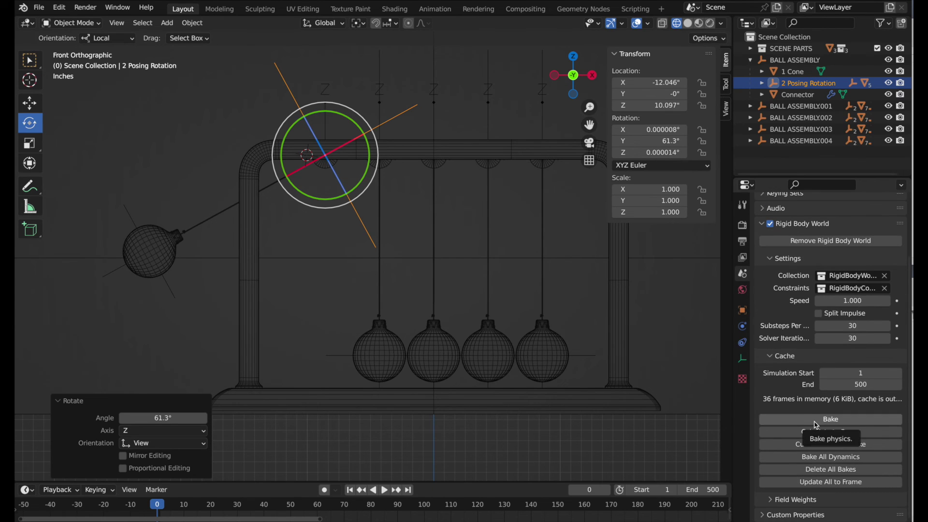
{"action": "left_click", "coordinate": [816, 422]}
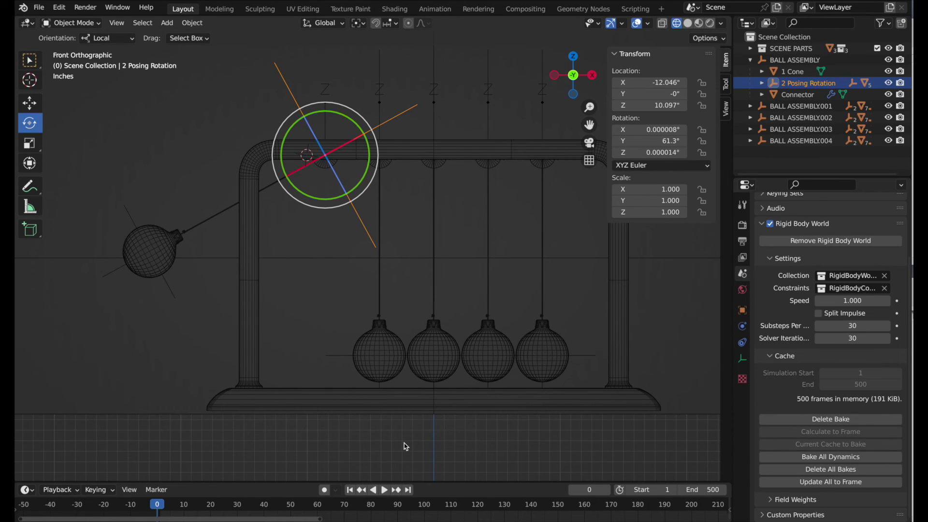
{"action": "key", "text": "space"}
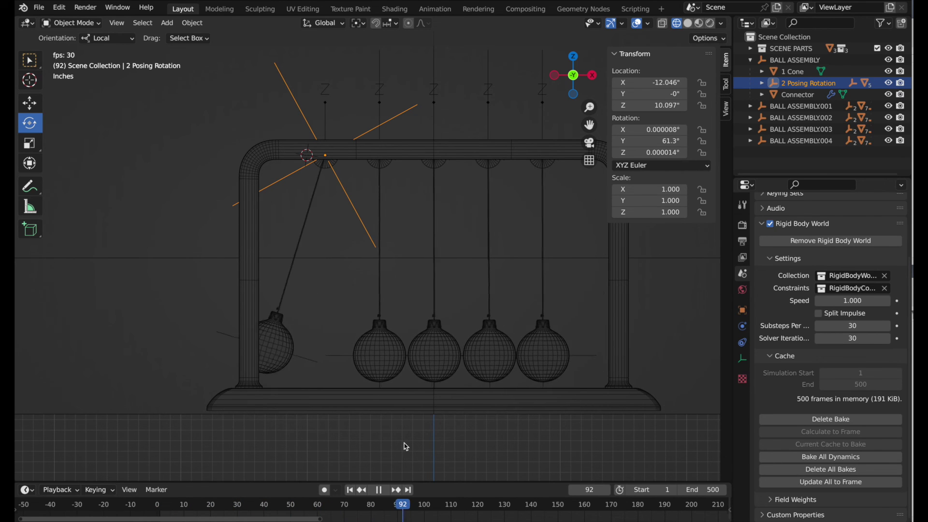
{"action": "key", "text": "space"}
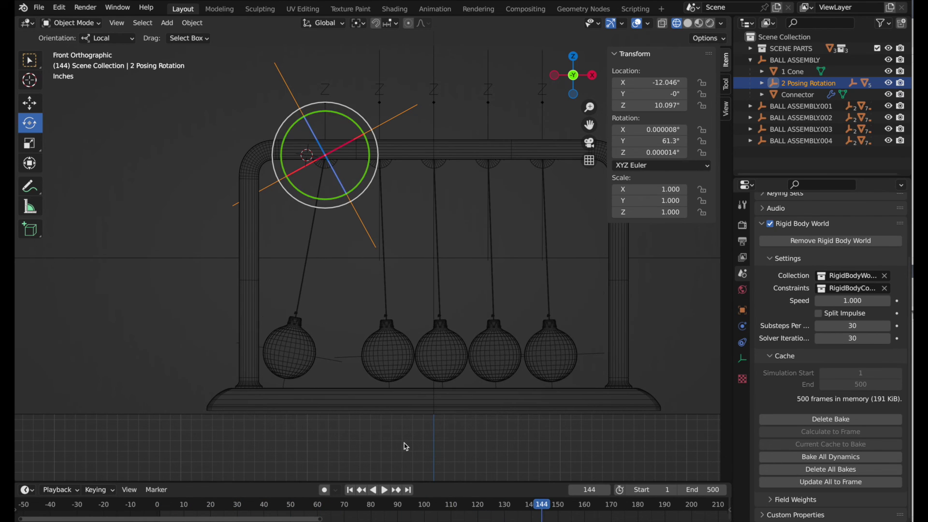
{"action": "left_click_drag", "start_coordinate": [542, 502], "coordinate": [158, 491]}
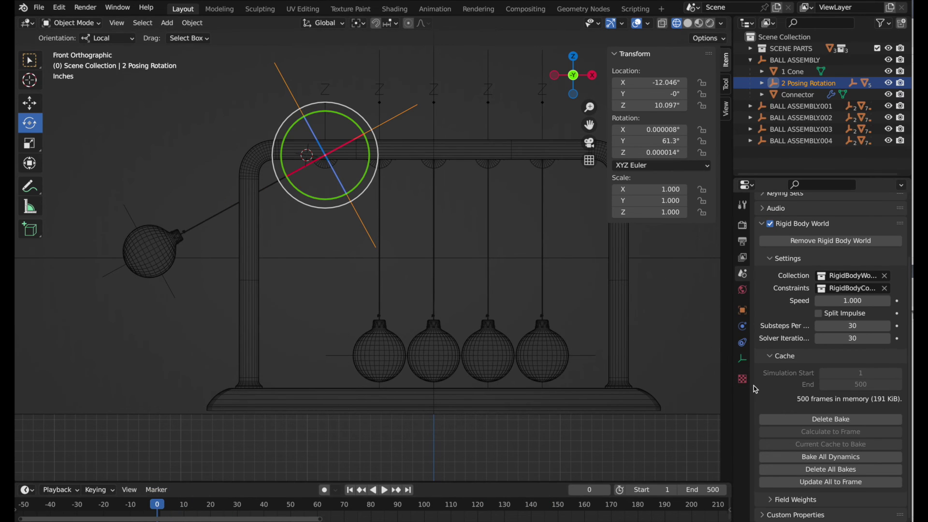
Delete the bake and rotate 2 Posing Rotation.001 about 59.9° to raise the second ball
{"action": "left_click", "coordinate": [825, 471]}
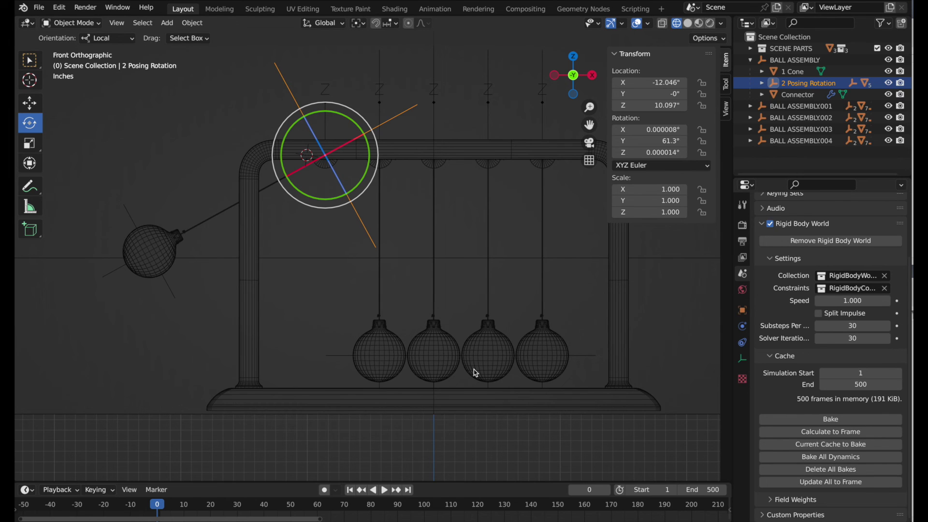
{"action": "left_click", "coordinate": [751, 107]}
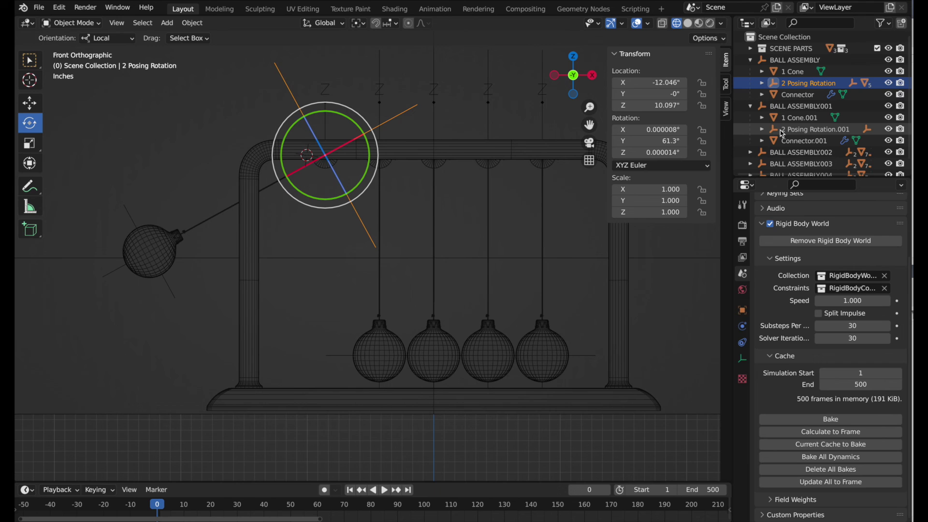
{"action": "left_click", "coordinate": [817, 131]}
{"action": "left_click_drag", "start_coordinate": [376, 207], "coordinate": [254, 248]}
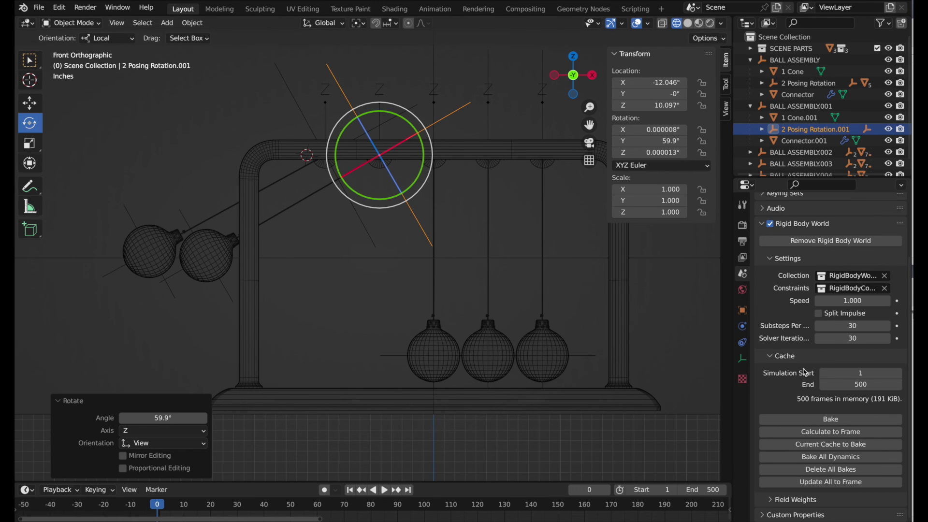
Rebake with two balls raised, play the simulation, and rewind to the first frame
{"action": "left_click", "coordinate": [840, 423]}
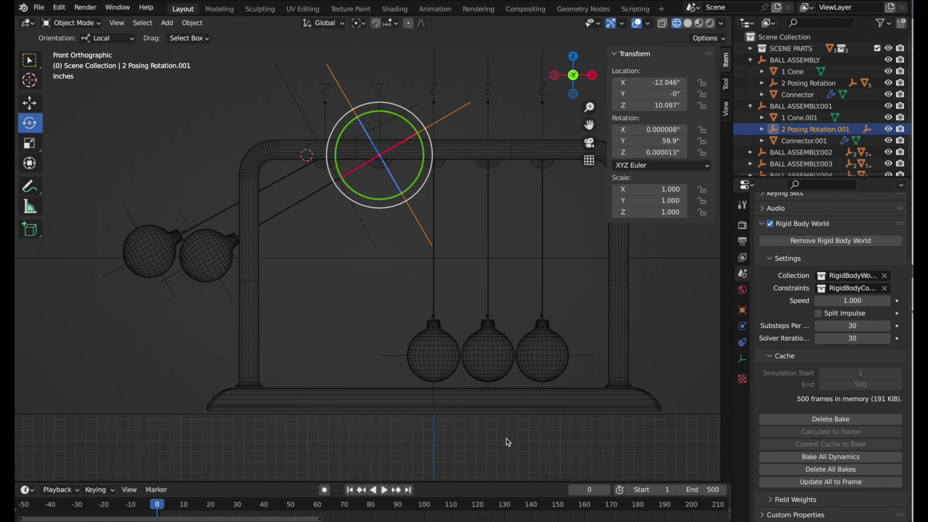
{"action": "key", "text": "space"}
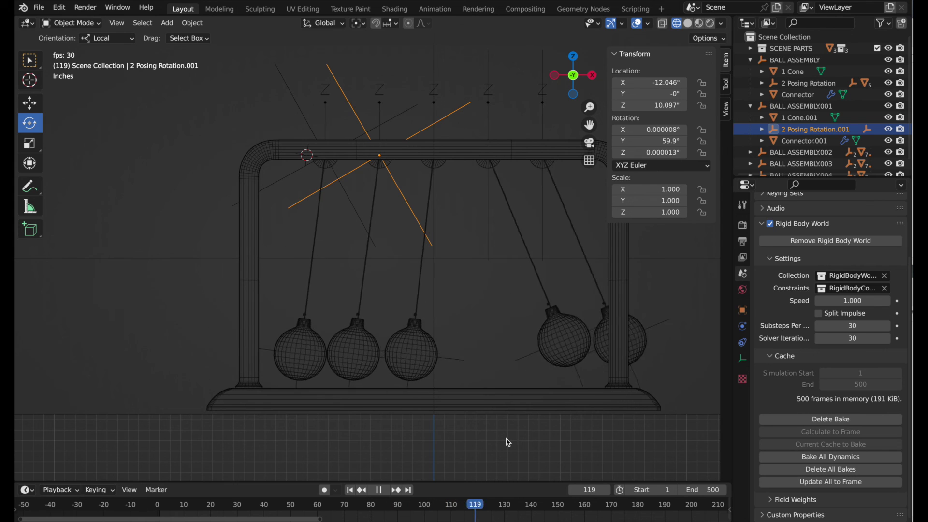
{"action": "key", "text": "space"}
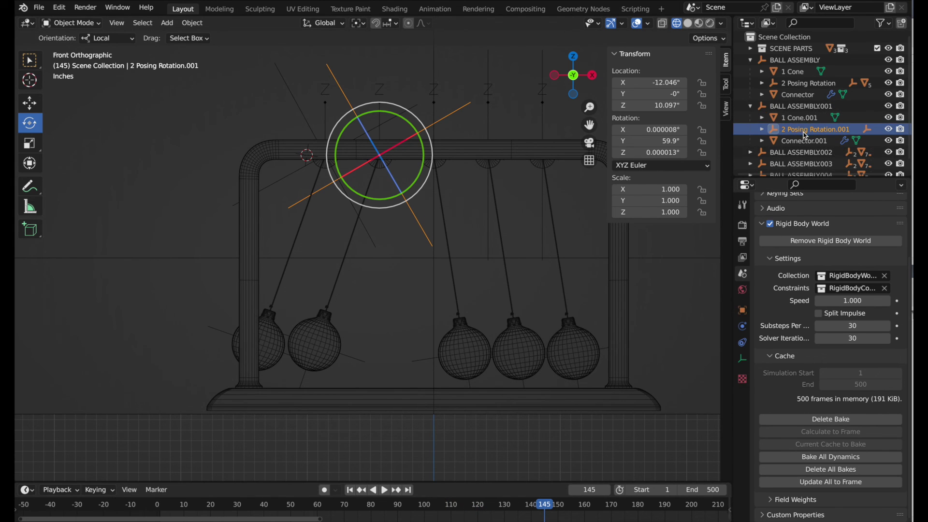
{"action": "left_click_drag", "start_coordinate": [542, 504], "coordinate": [159, 507]}
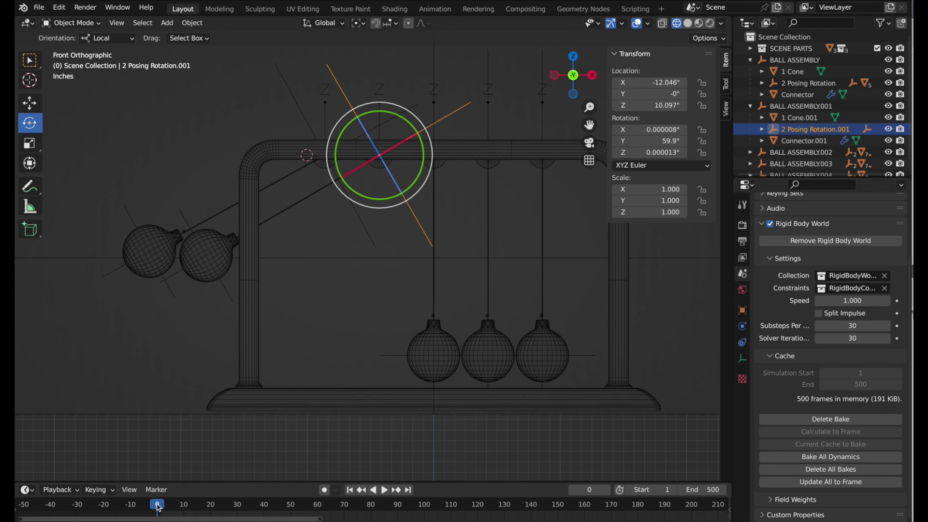
Set 2 Posing Rotation.001's rotation values to 0 so the second ball hangs
{"action": "left_click_drag", "start_coordinate": [667, 129], "coordinate": [667, 153]}
{"action": "type", "text": "0"}
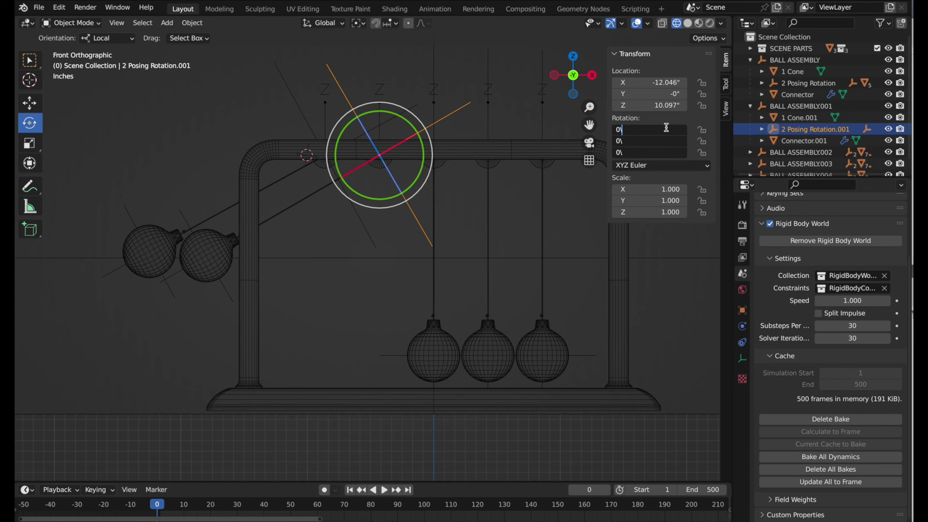
{"action": "key", "text": "Return"}
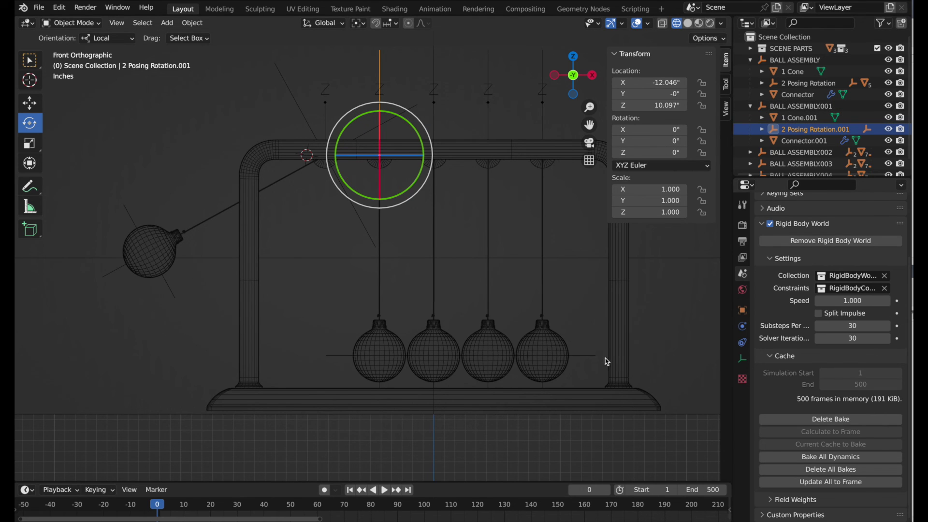
Rotate the last assembly's 2 Posing Rotation.004 -57.8° to raise the right ball
{"action": "scroll", "coordinate": [752, 164], "scroll_direction": "down", "scroll_amount": 1}
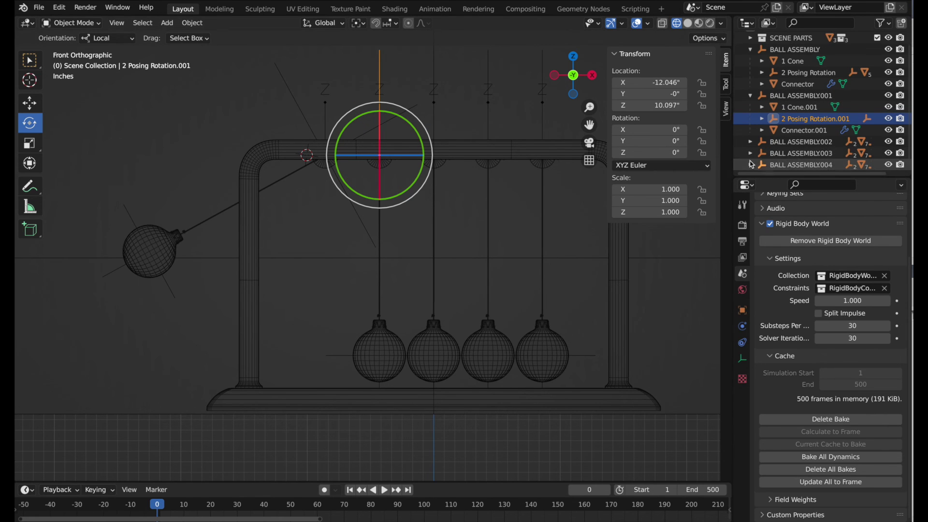
{"action": "left_click", "coordinate": [551, 168]}
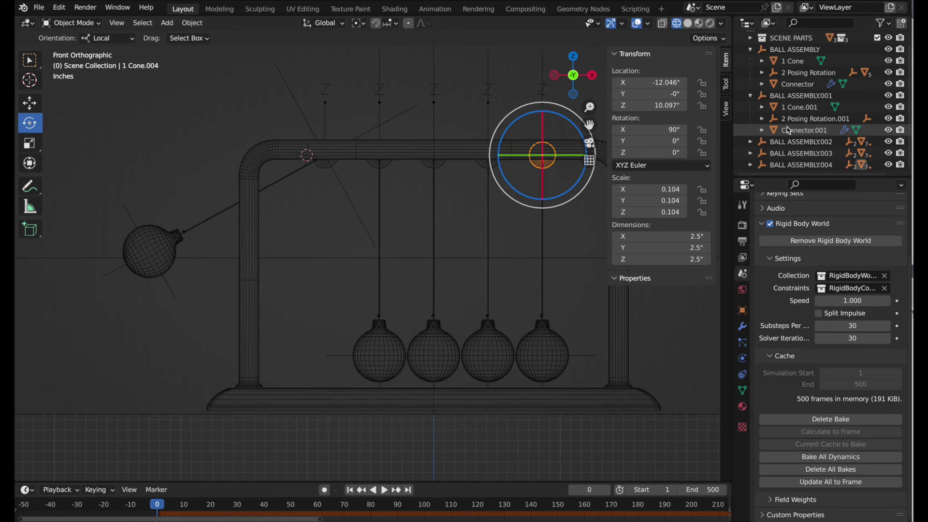
{"action": "key", "text": "KP_Decimal"}
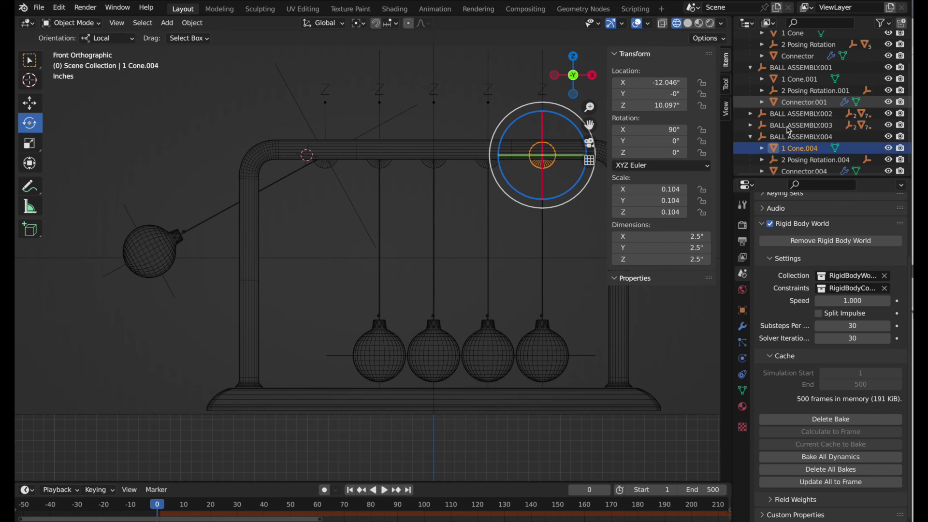
{"action": "left_click", "coordinate": [798, 163]}
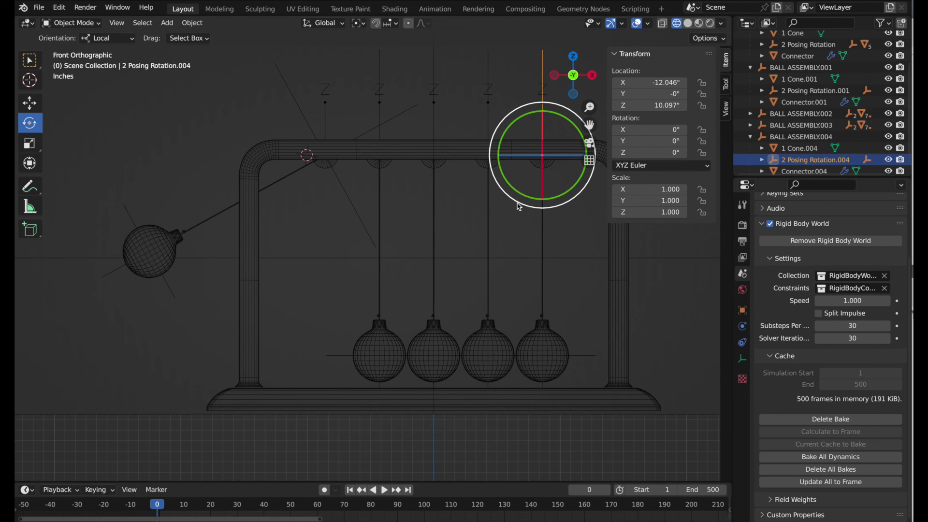
{"action": "left_click_drag", "start_coordinate": [519, 206], "coordinate": [587, 226]}
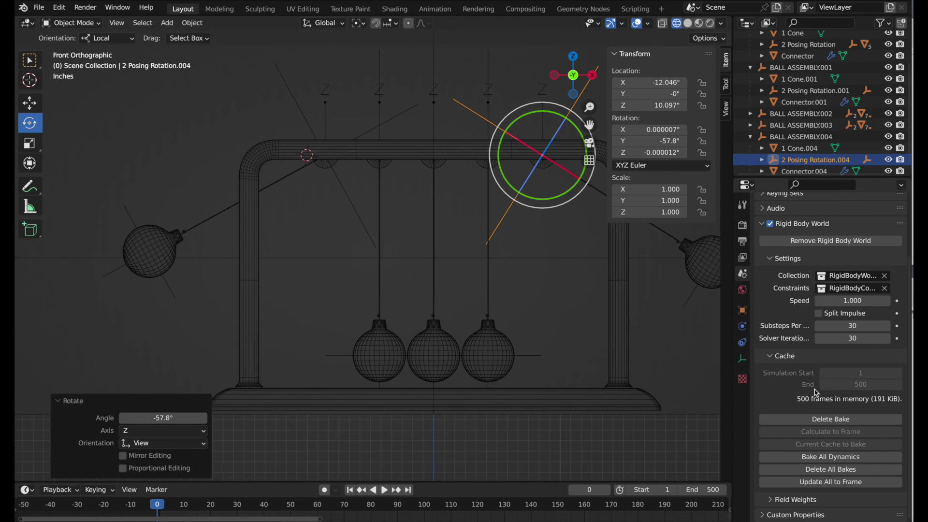
Delete the old bake, Bake All Dynamics, and play the new simulation
{"action": "left_click", "coordinate": [828, 471]}
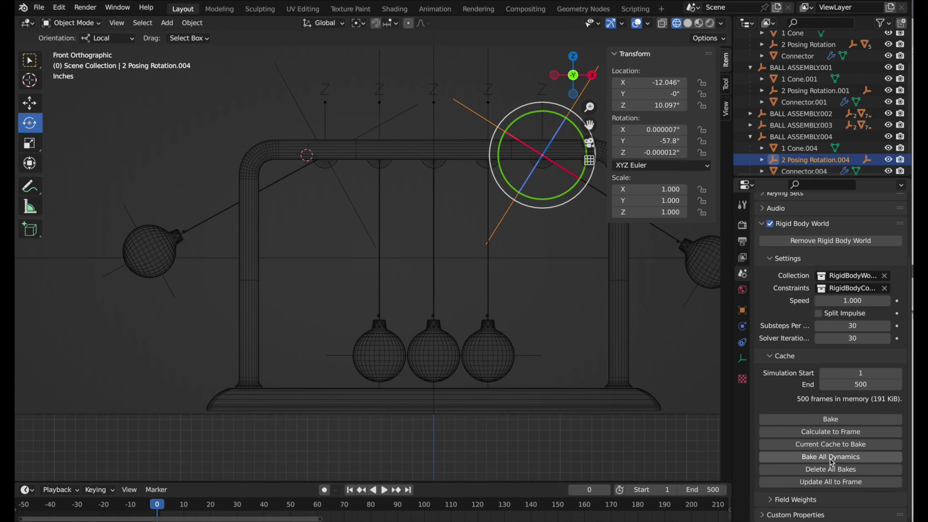
{"action": "left_click", "coordinate": [831, 457]}
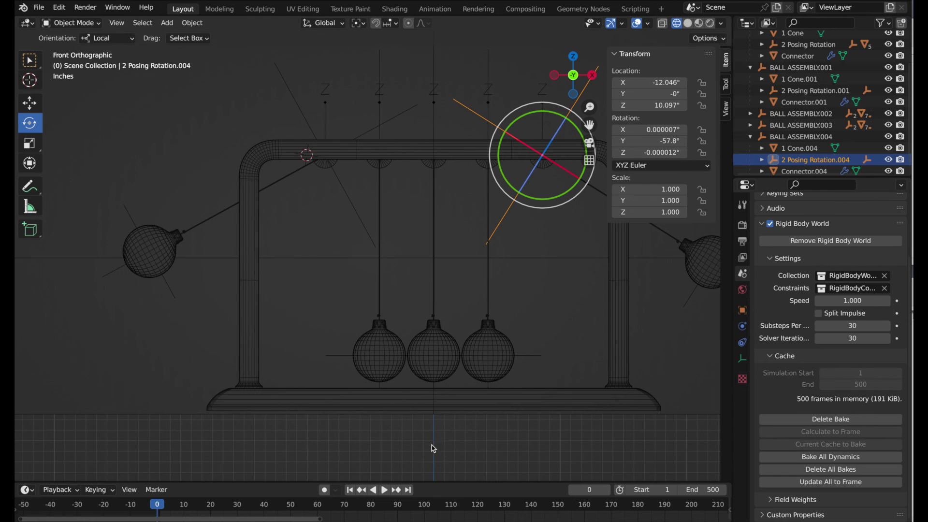
{"action": "key", "text": "space"}
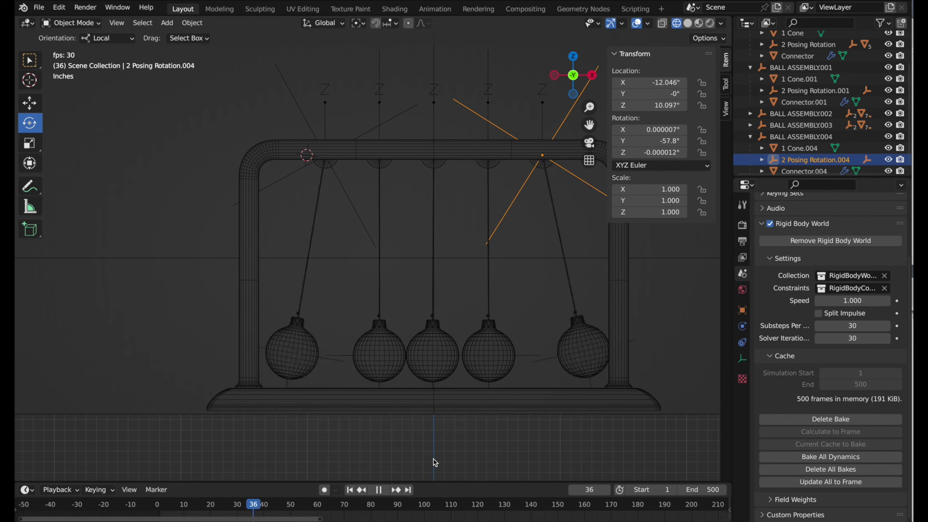